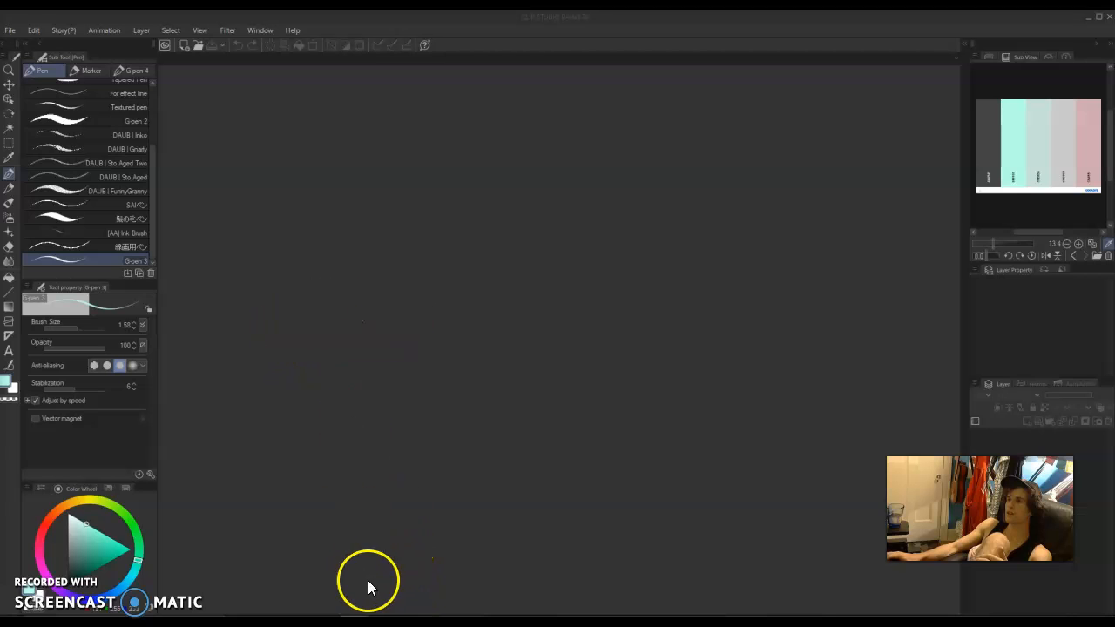
Create a new 3000 x 3000 px illustration canvas at 350 dpi with a white paper color.
click(10, 36)
click(25, 75)
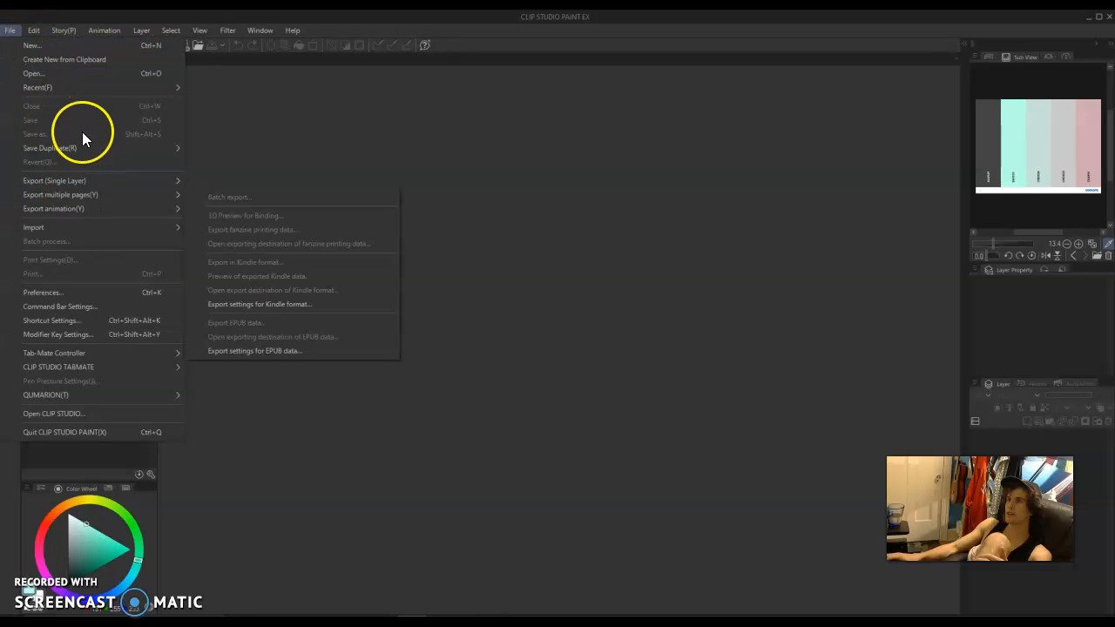
click(72, 45)
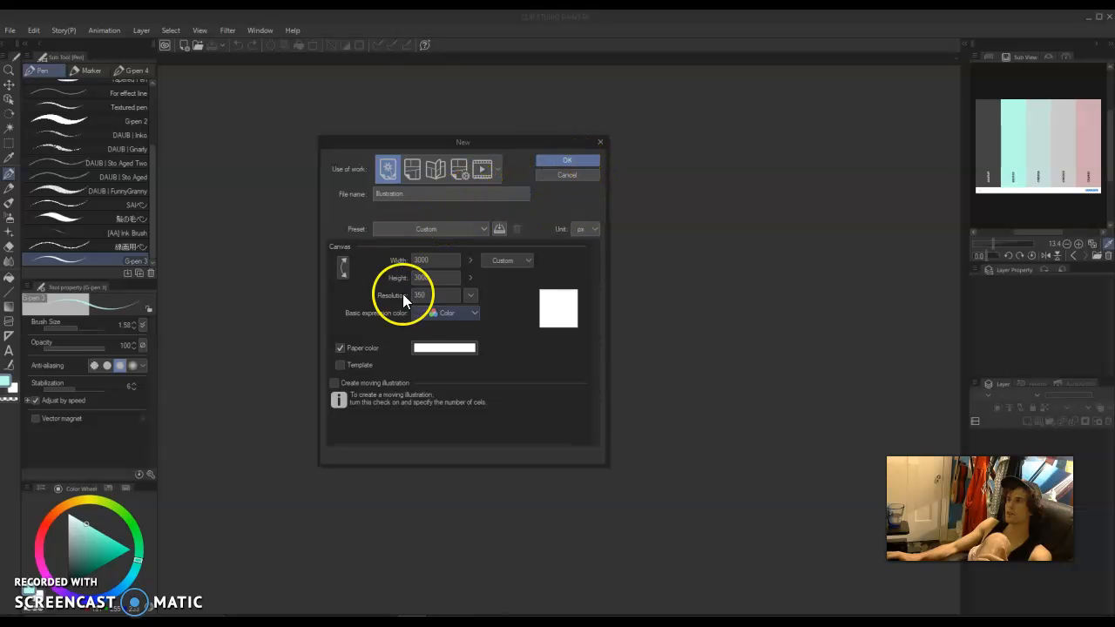
click(570, 160)
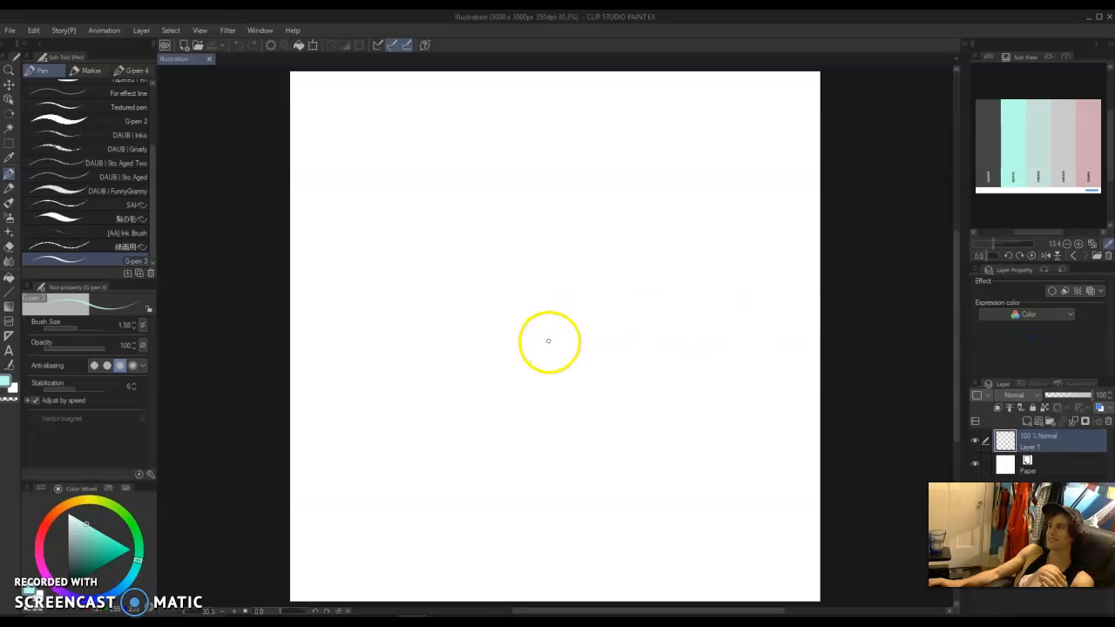
Paste the copied Thoughts & Behaviors worksheet, scale it up to nearly the canvas width and centre it vertically.
key(ctrl+v)
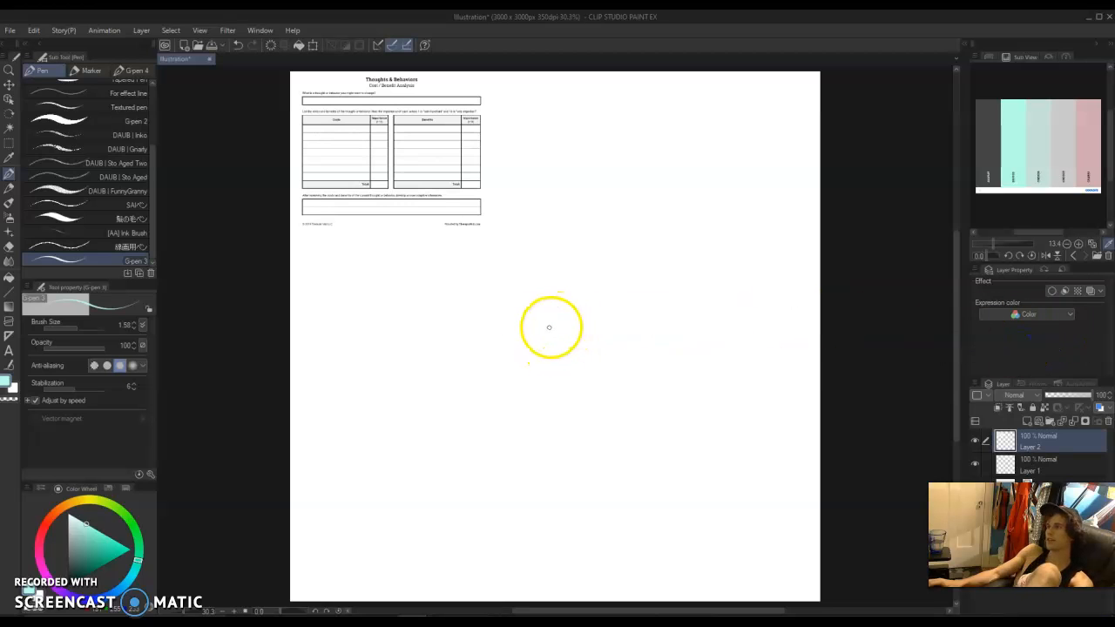
key(ctrl+t)
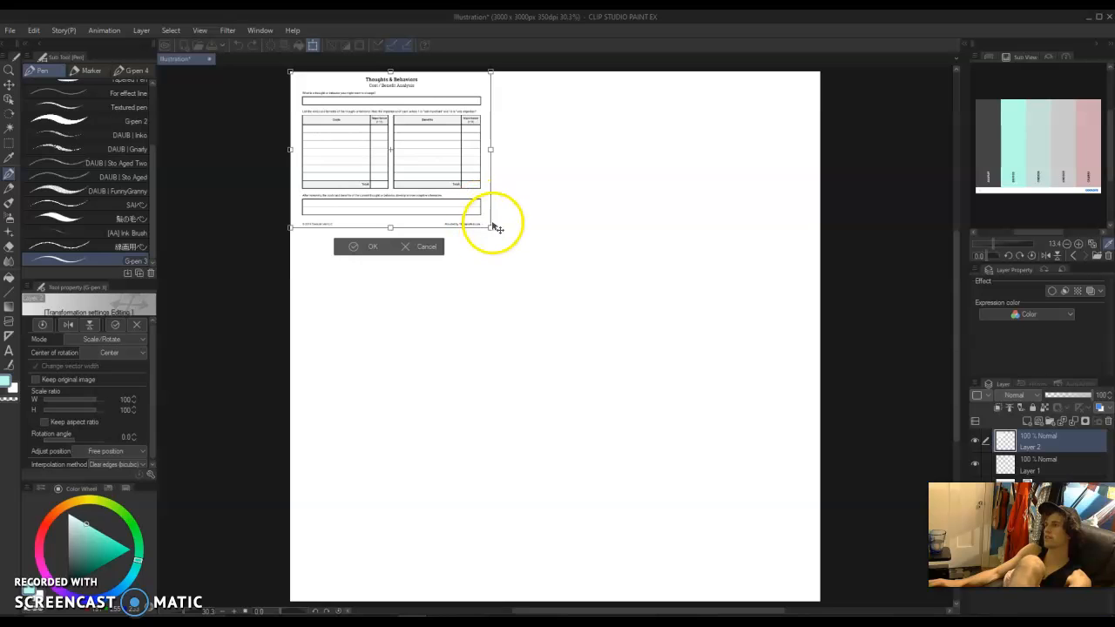
drag(500, 243, 807, 565)
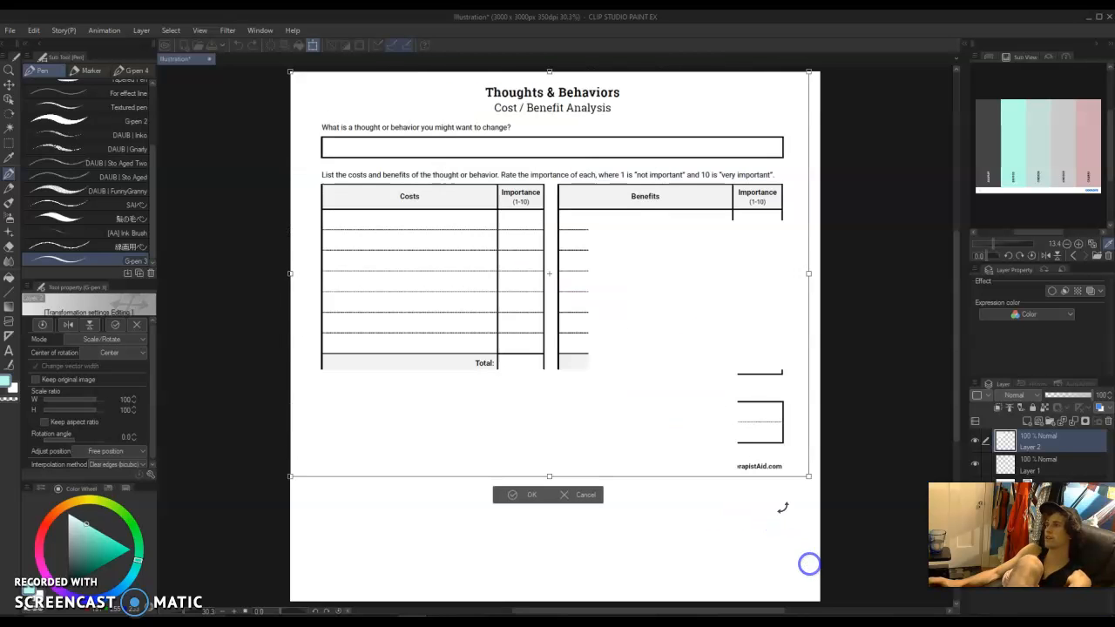
drag(704, 373, 713, 442)
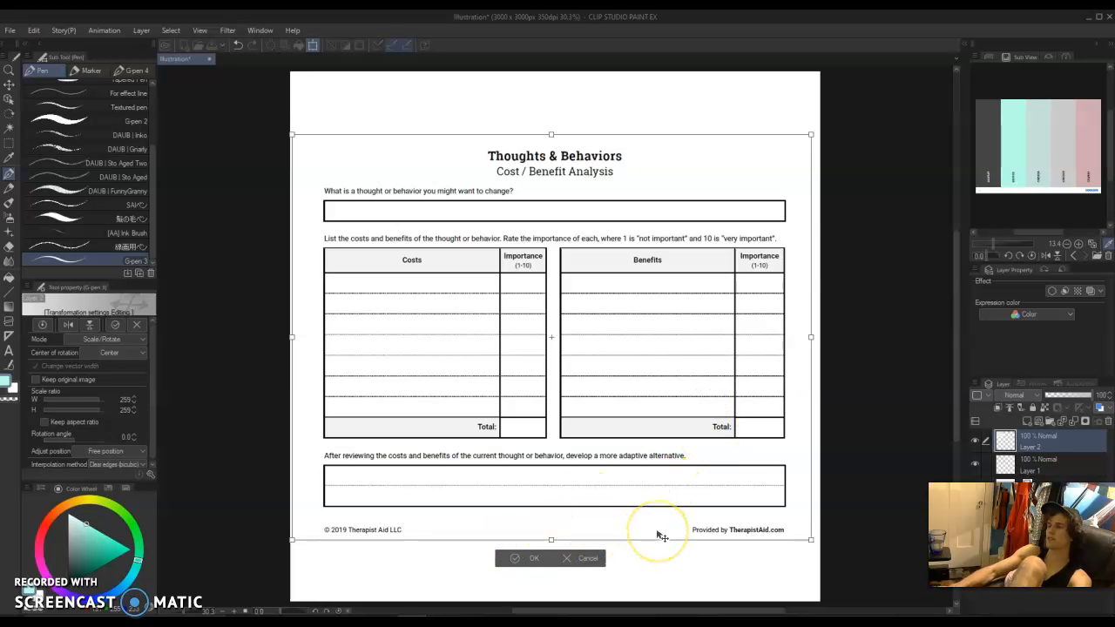
key(Return)
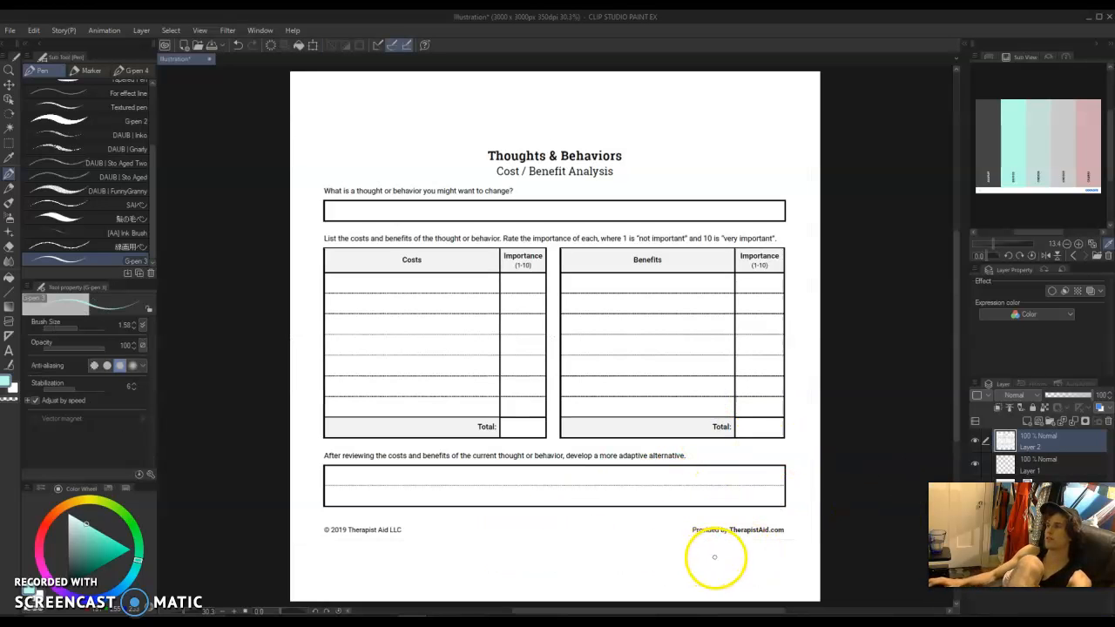
scroll(738, 540, up, 6)
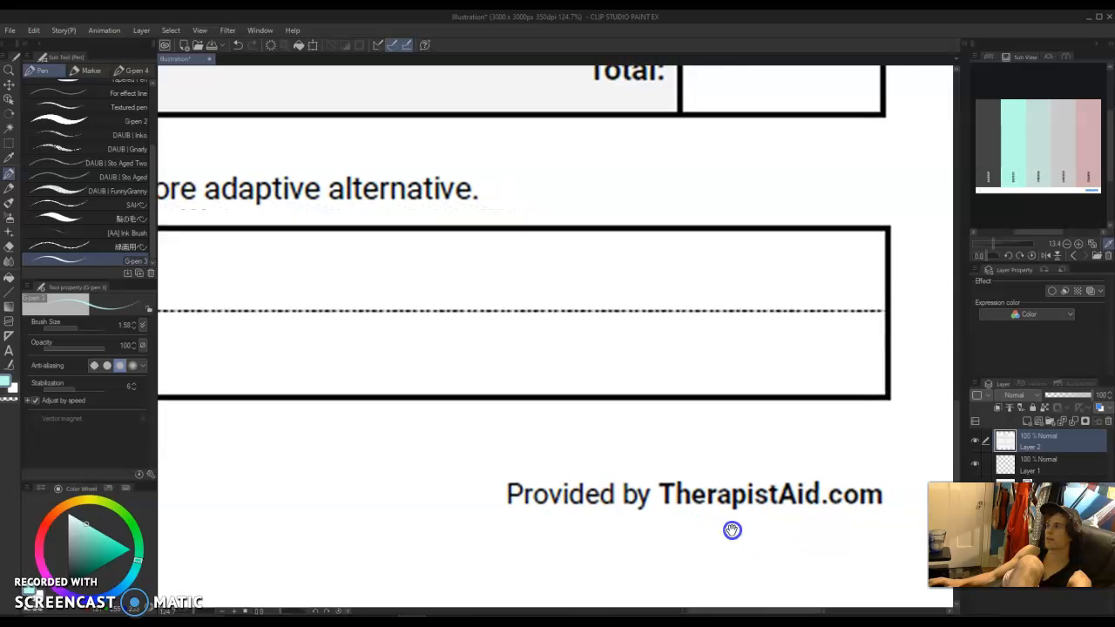
scroll(690, 503, down, 6)
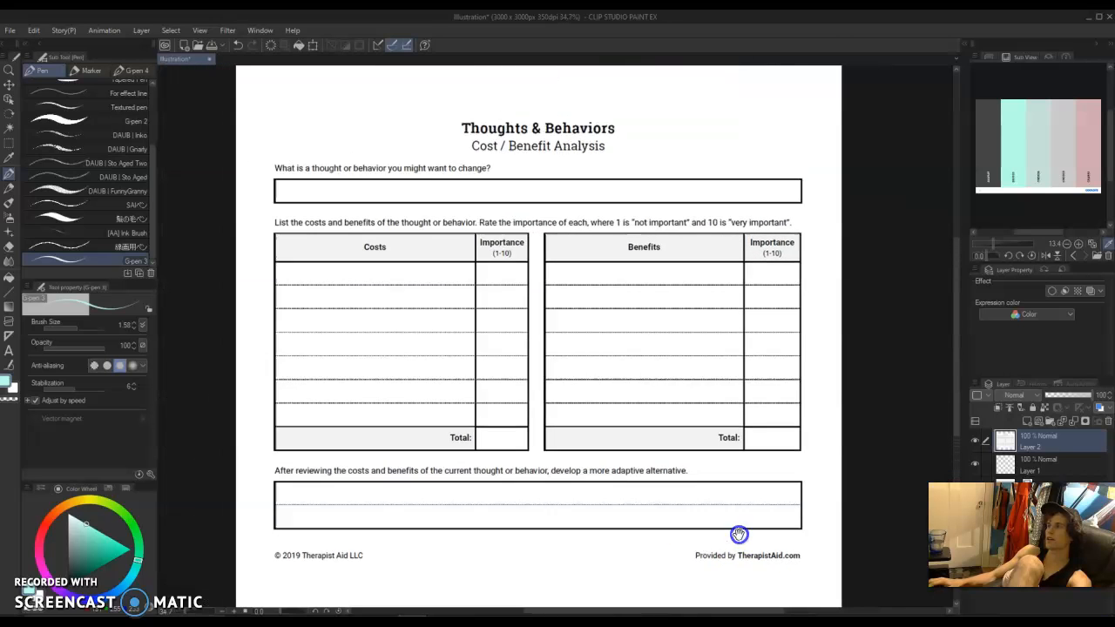
scroll(705, 496, down, 2)
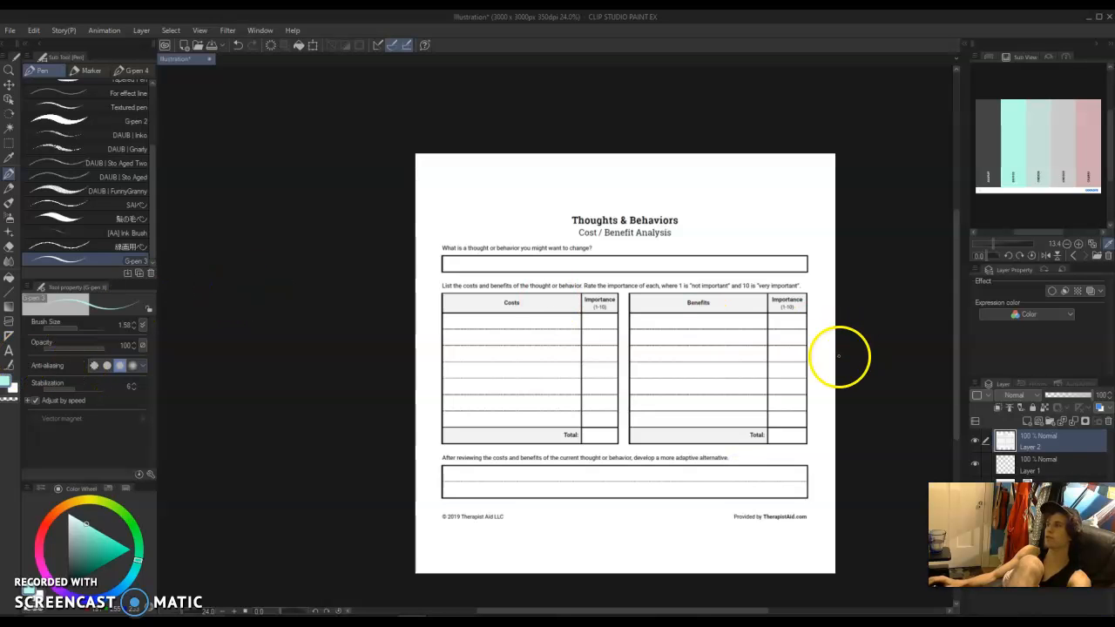
scroll(584, 309, up, 2)
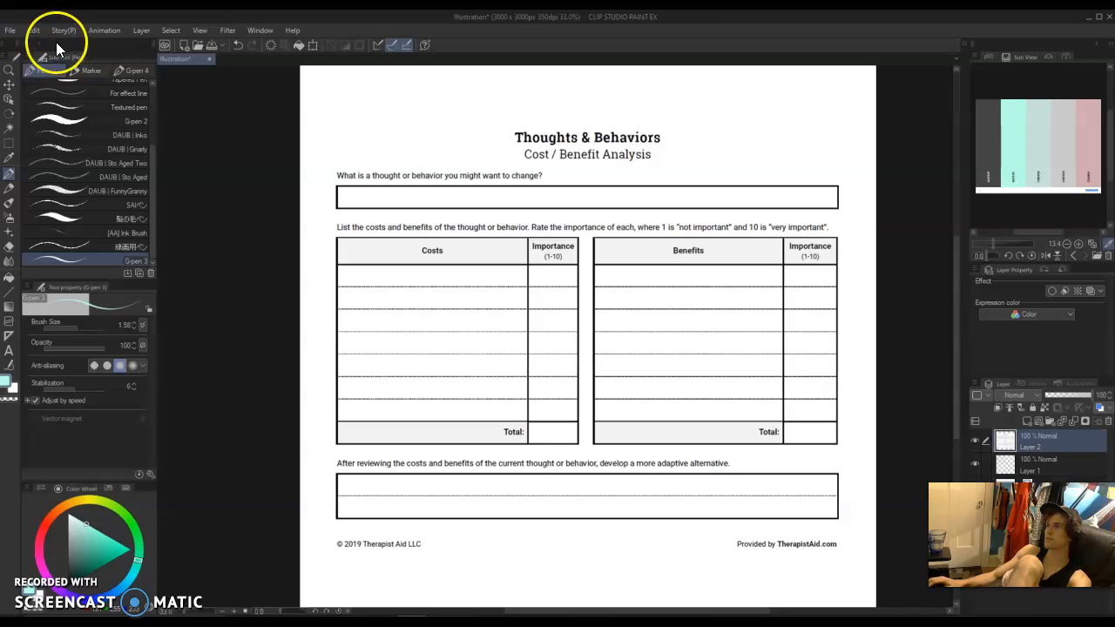
click(33, 29)
mouse_move(63, 29)
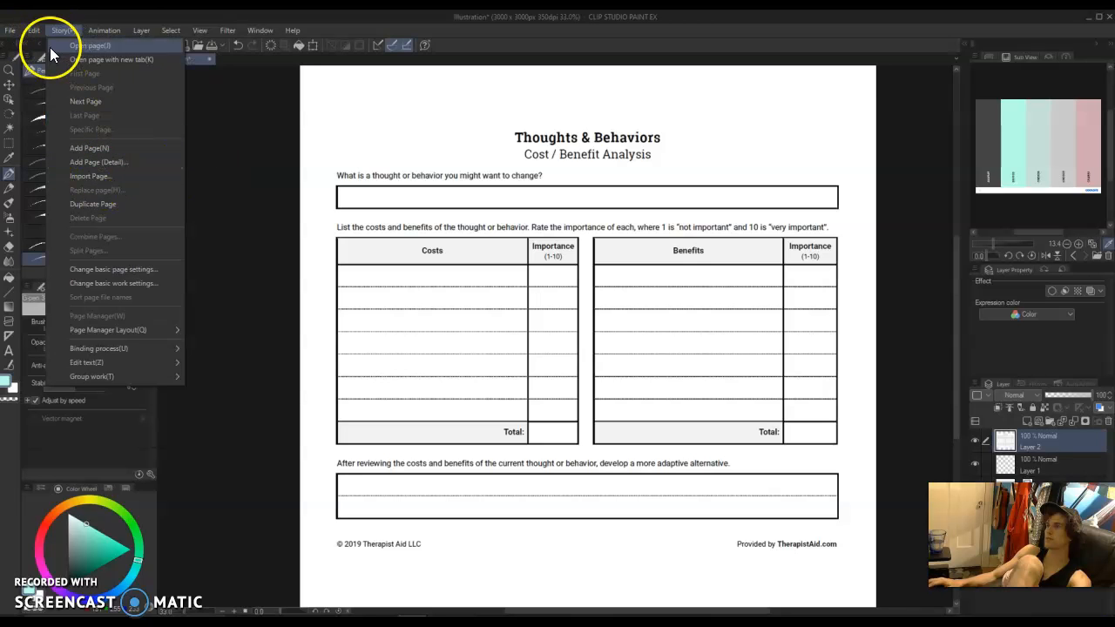
mouse_move(118, 28)
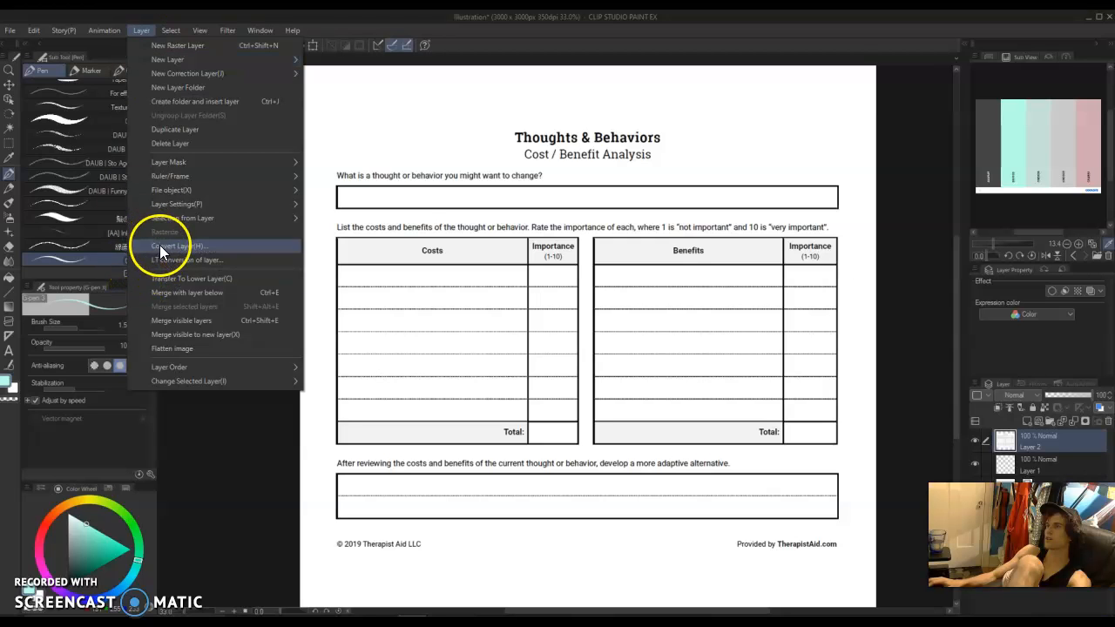
mouse_move(190, 160)
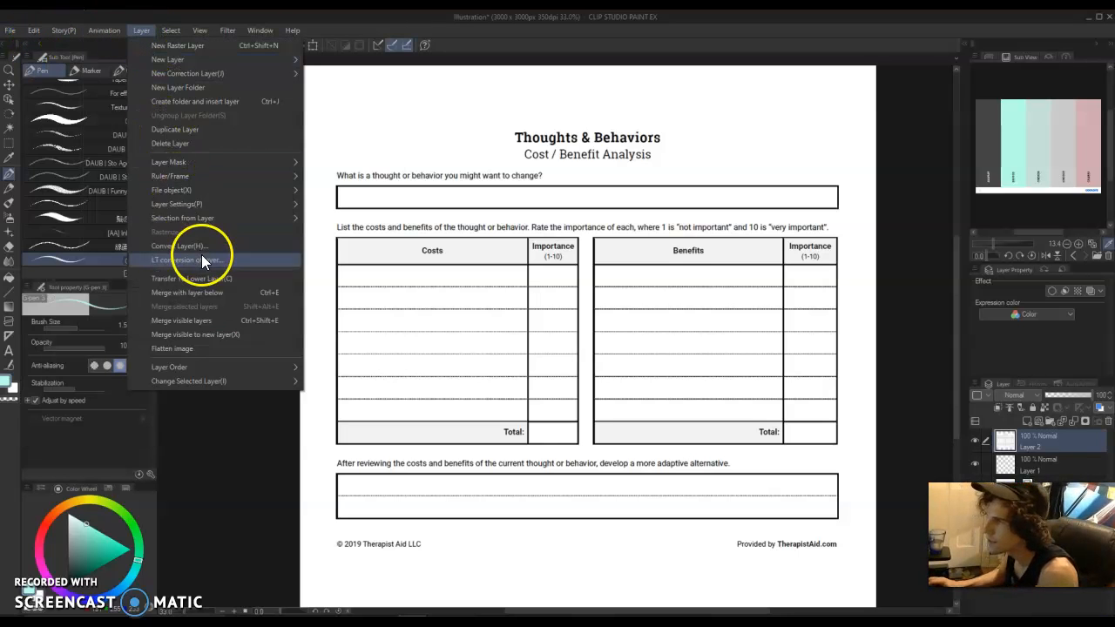
click(33, 29)
click(33, 30)
click(101, 267)
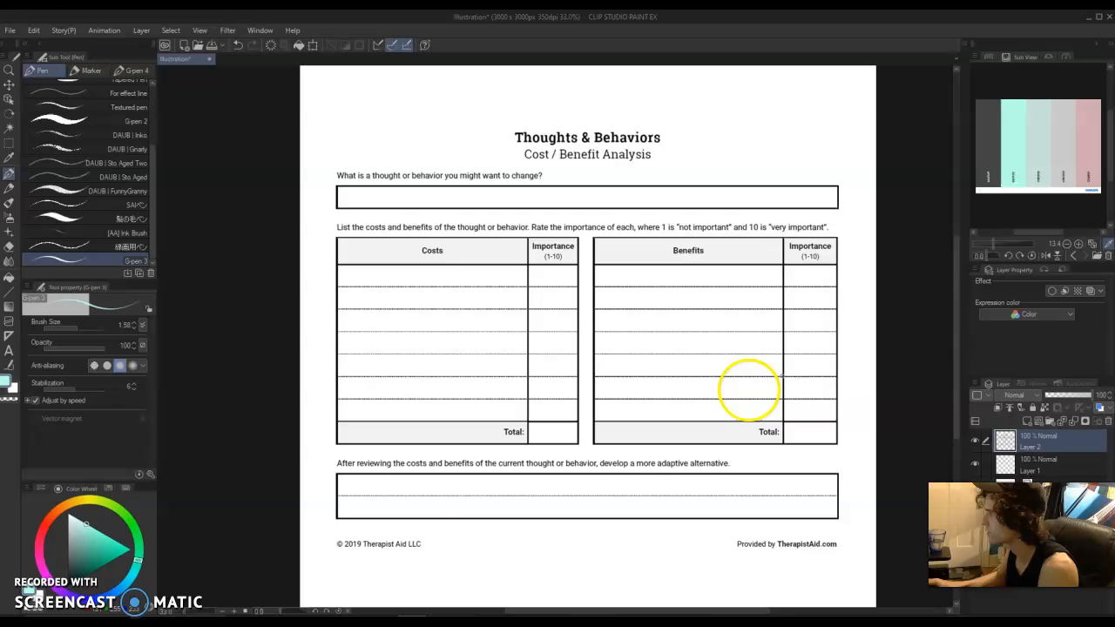
right_click(1030, 440)
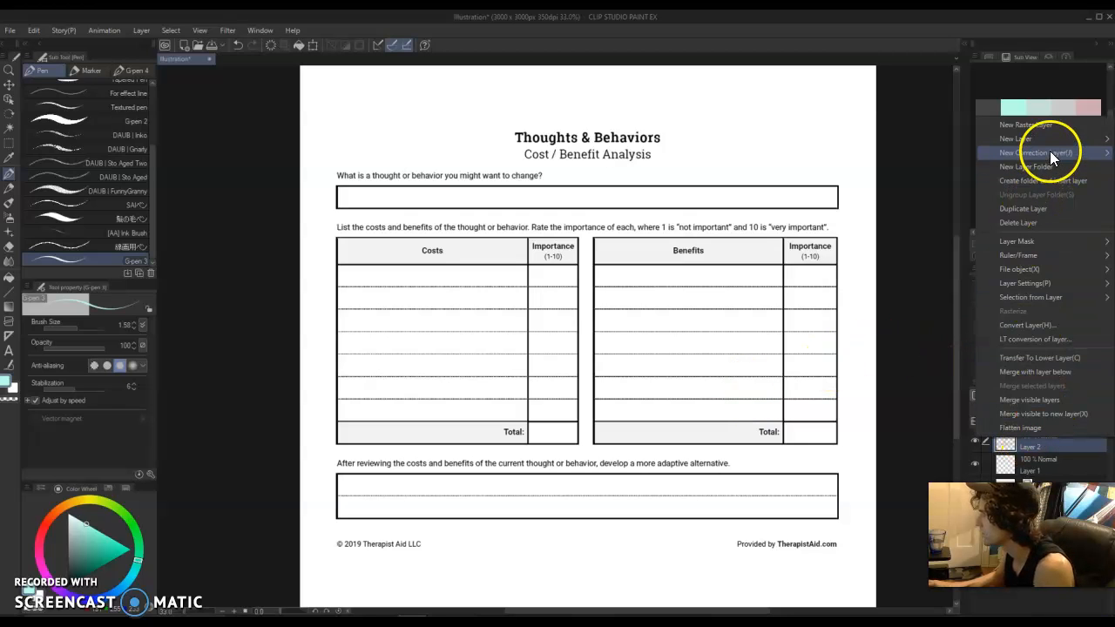
mouse_move(1050, 150)
click(688, 394)
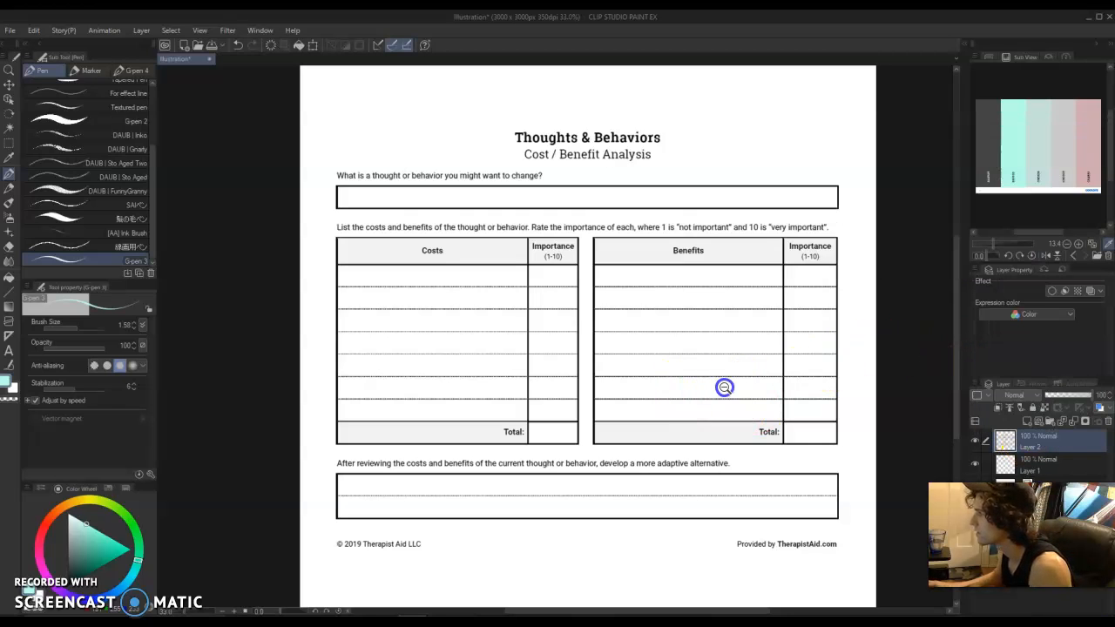
drag(706, 383, 751, 392)
Convert the pasted worksheet layer into a vector layer.
right_click(1037, 451)
click(1044, 361)
click(997, 285)
click(993, 306)
key(Return)
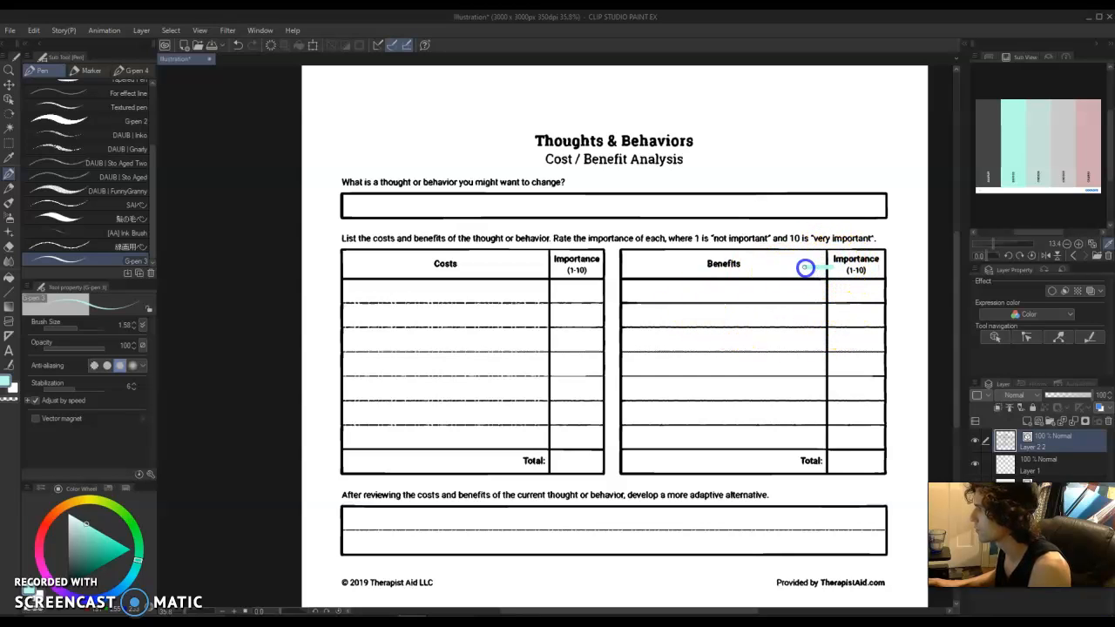
Erase the row lines and column dividers inside the Costs and Benefits tables with the Vector eraser at brush size 13.42.
key(e)
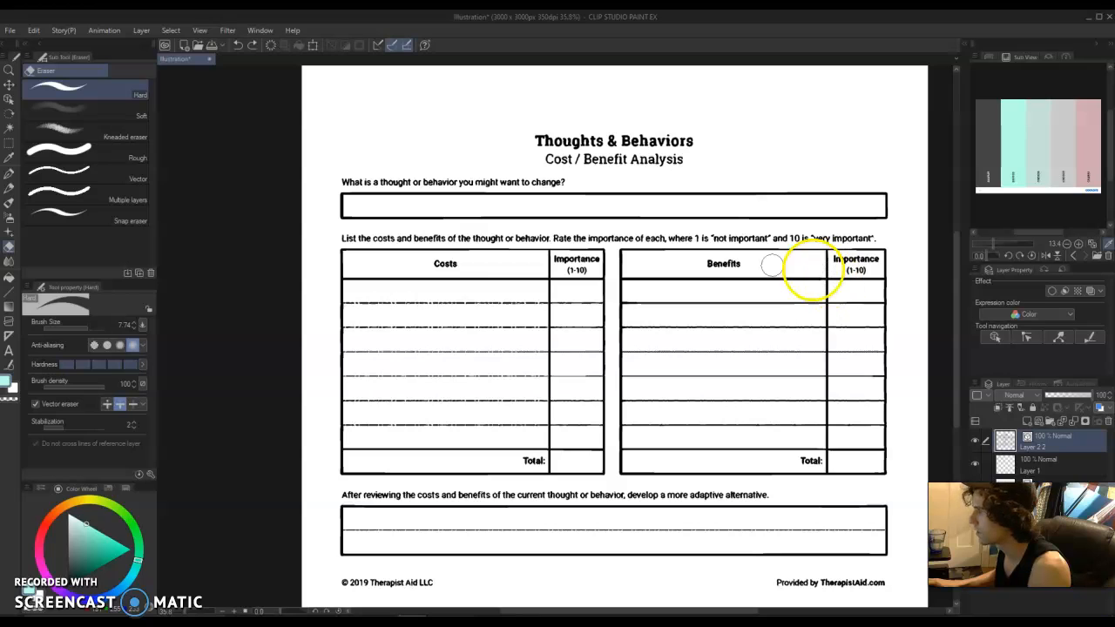
click(129, 175)
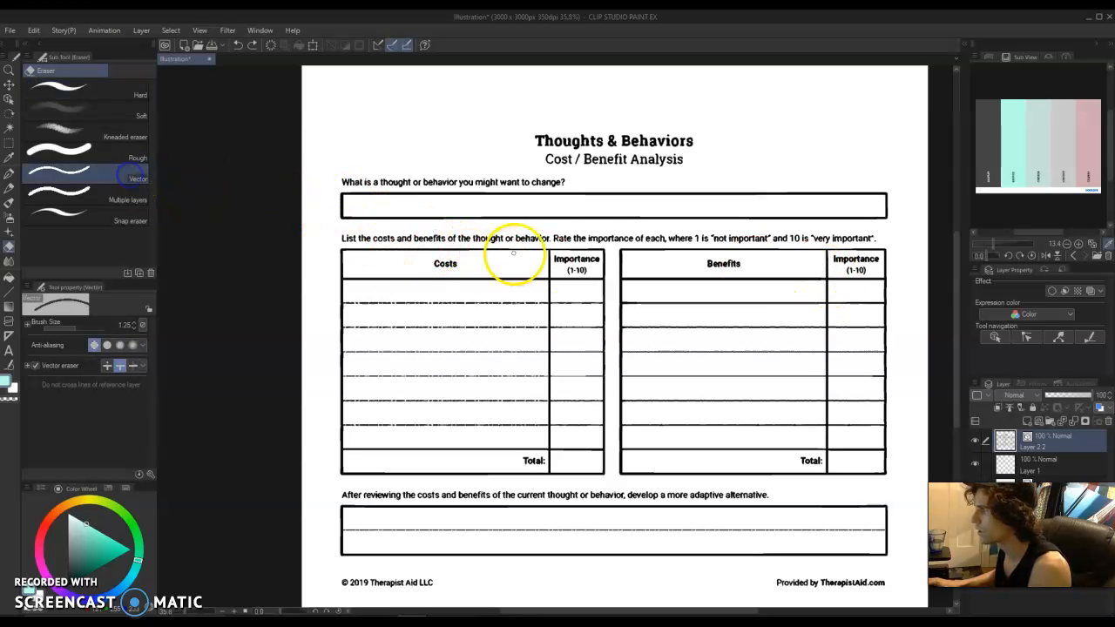
click(537, 317)
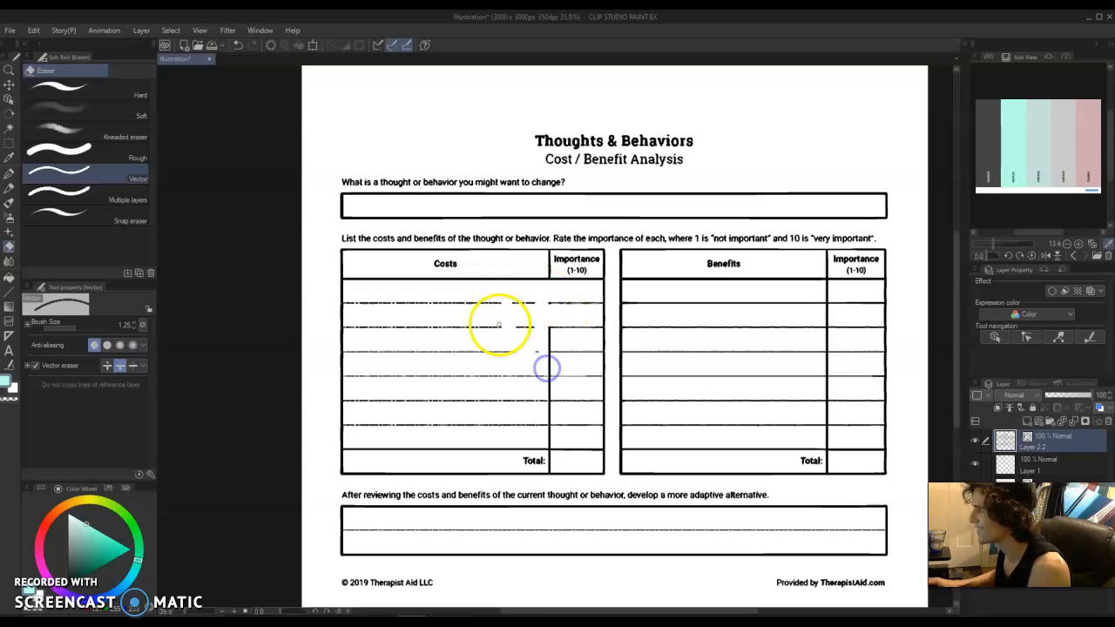
drag(499, 325, 516, 331)
mouse_move(409, 301)
mouse_down()
mouse_move(366, 335)
mouse_move(363, 311)
mouse_move(570, 334)
mouse_move(488, 314)
mouse_move(545, 320)
mouse_move(435, 339)
mouse_up()
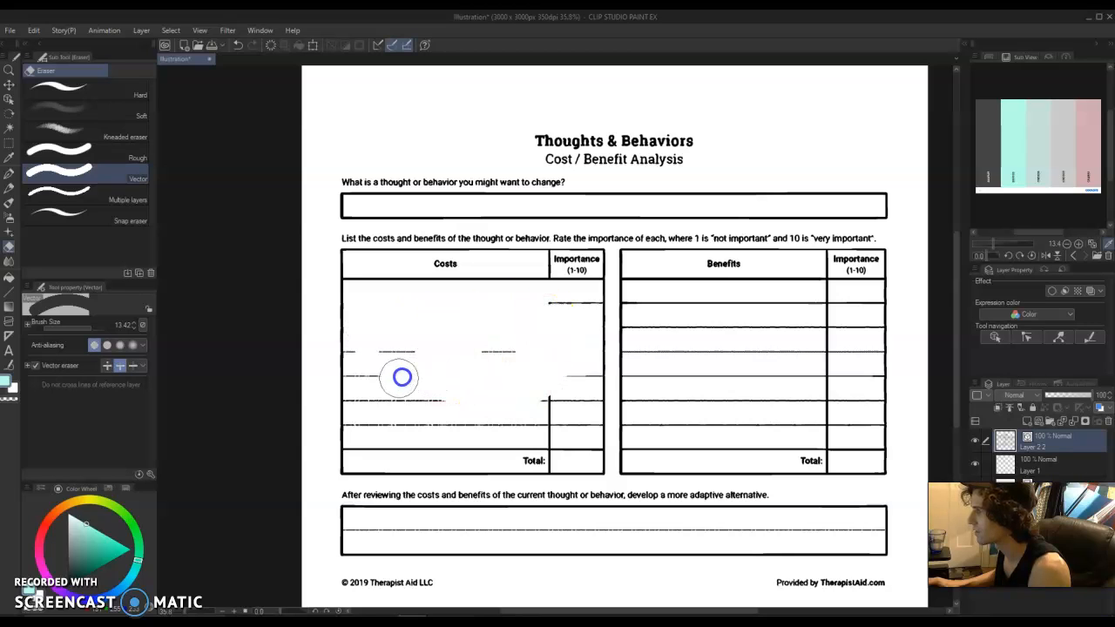
drag(403, 429, 541, 418)
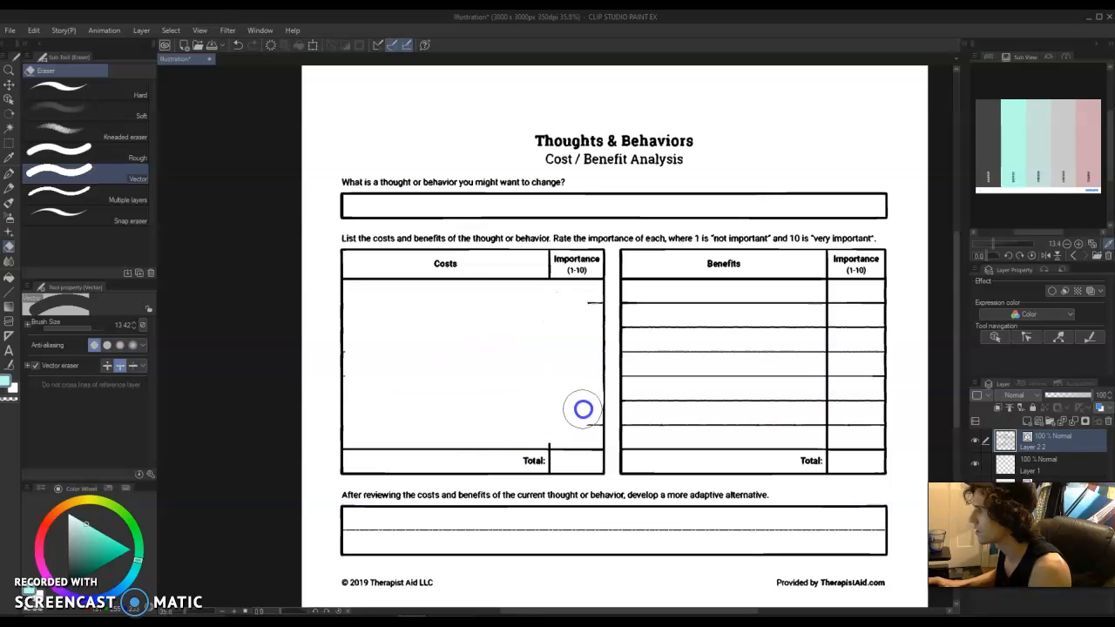
mouse_move(642, 307)
mouse_down()
mouse_move(822, 313)
mouse_move(815, 363)
mouse_move(862, 317)
mouse_move(850, 343)
mouse_move(861, 433)
mouse_move(737, 418)
mouse_move(685, 379)
mouse_move(702, 355)
mouse_move(853, 374)
mouse_move(787, 394)
mouse_up()
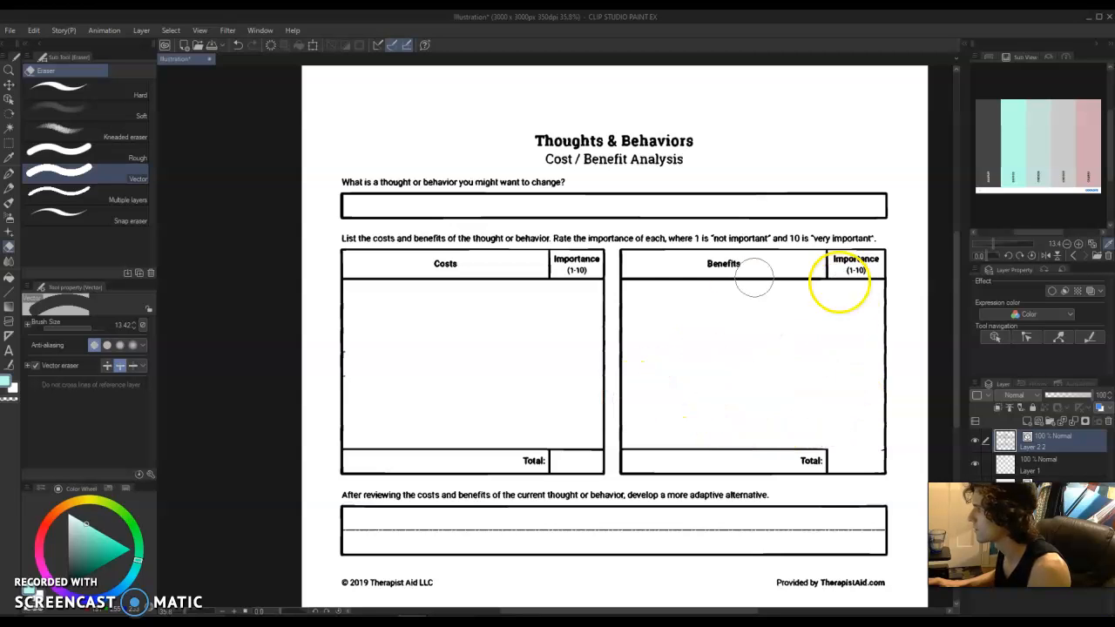
Add a new raster layer above the worksheet for drawing with the pen and lock the vector worksheet layer.
scroll(498, 262, up, 2)
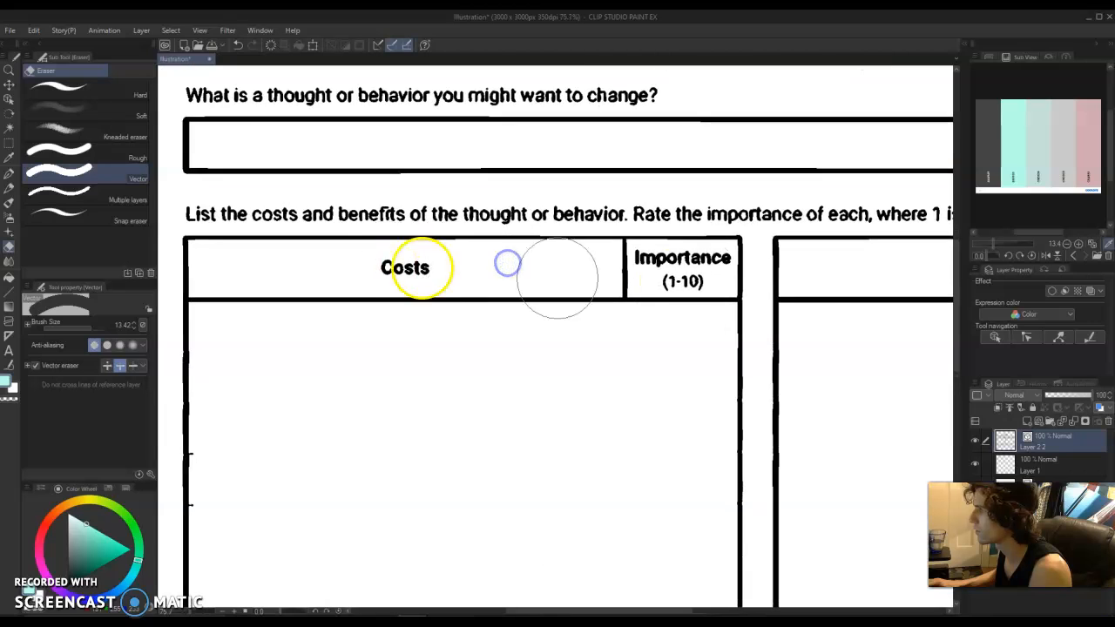
drag(811, 324, 472, 296)
scroll(724, 289, down, 5)
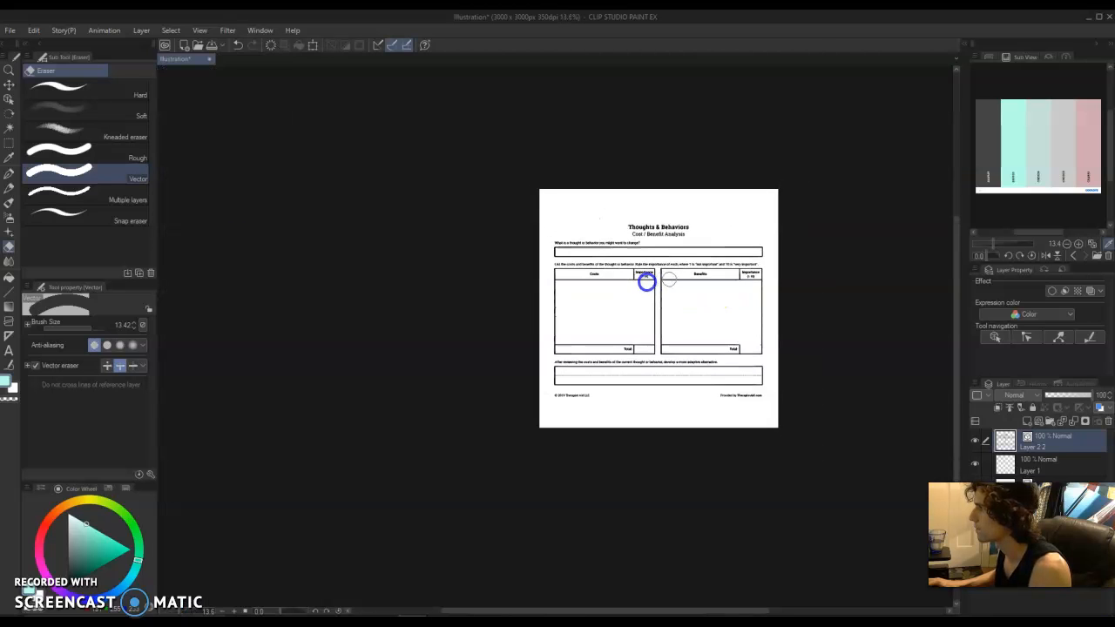
scroll(723, 318, up, 3)
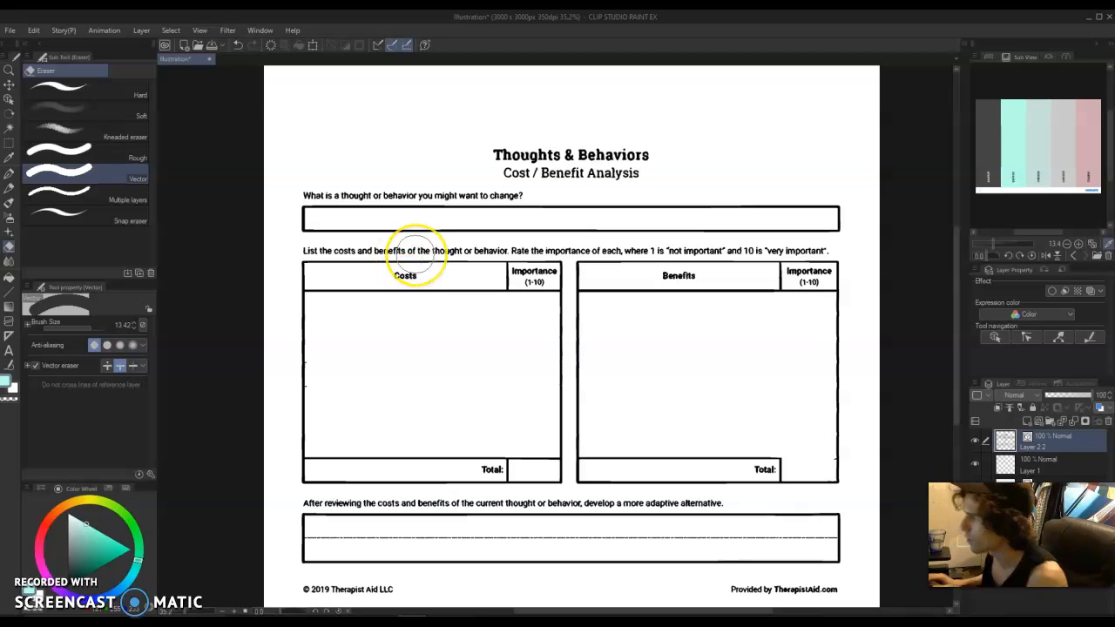
key(p)
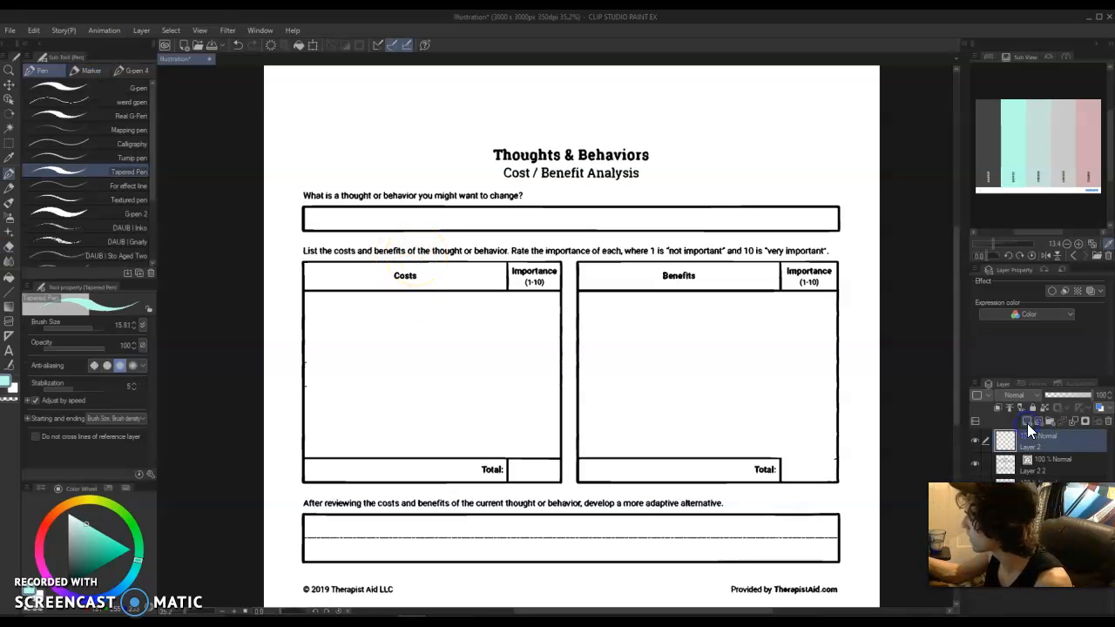
click(1048, 462)
click(1031, 408)
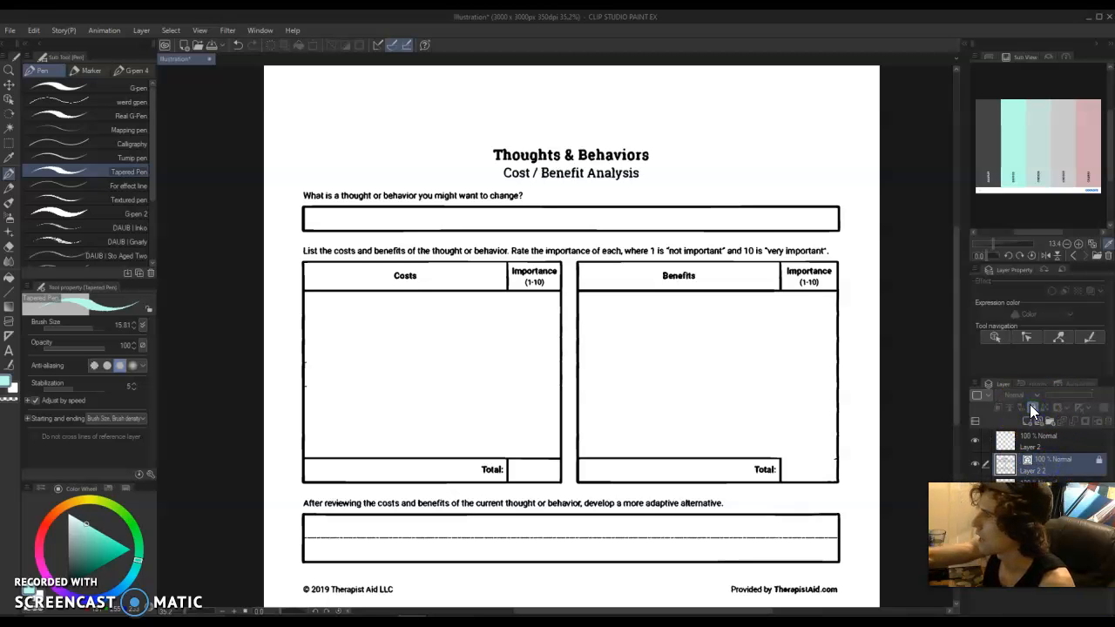
Start saving the document under a new name in Documents > clip > Psychology Worksheets > Illustrated Worksheets.
click(9, 30)
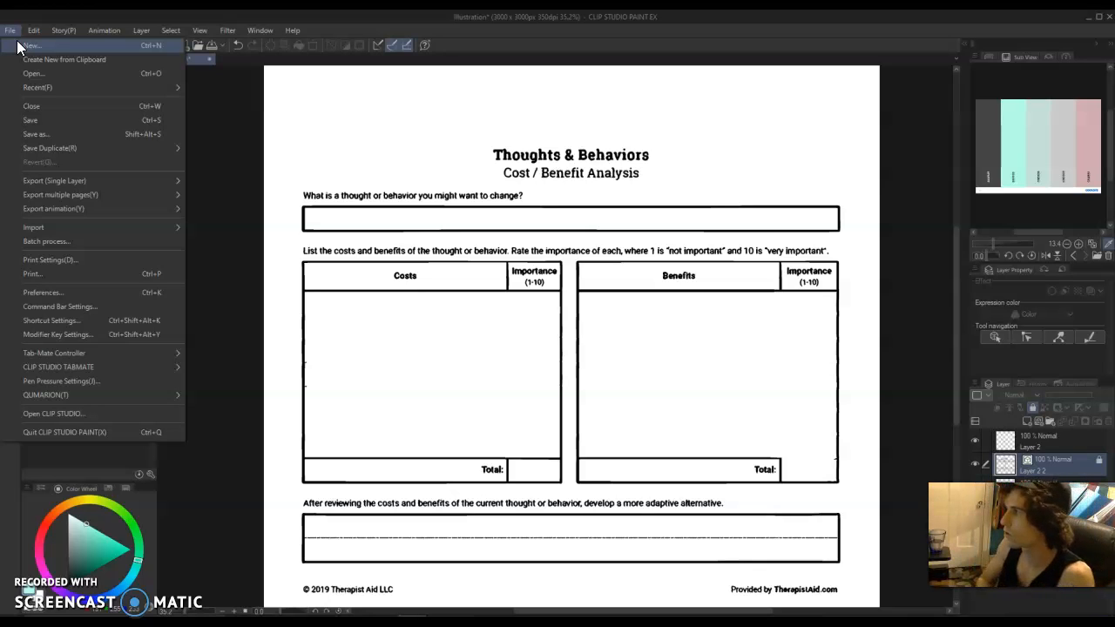
click(45, 31)
mouse_move(11, 31)
click(71, 133)
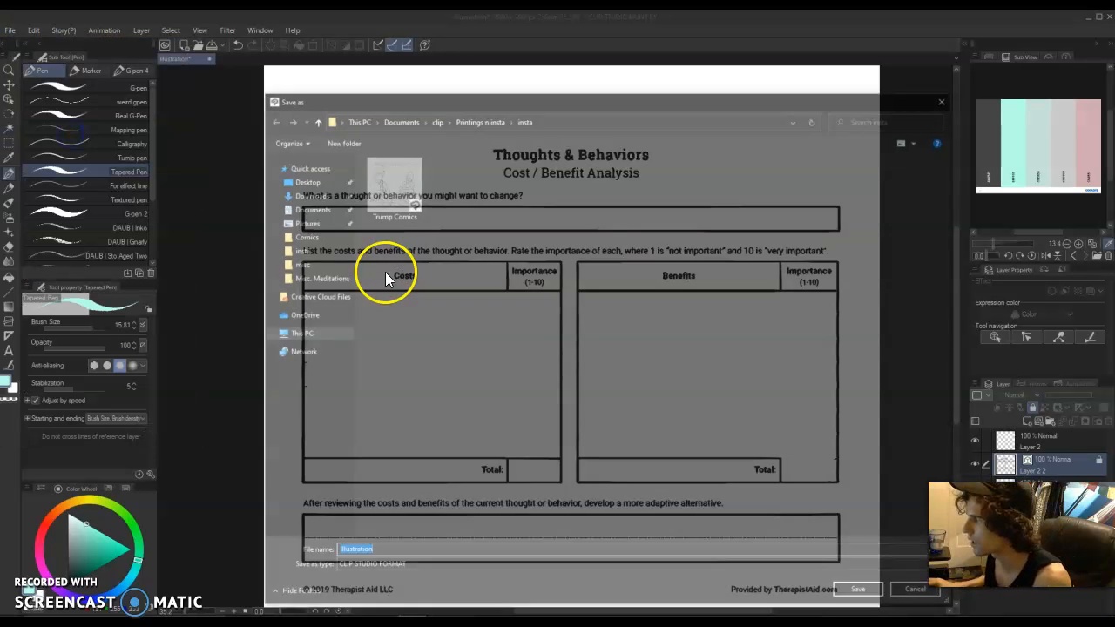
click(434, 118)
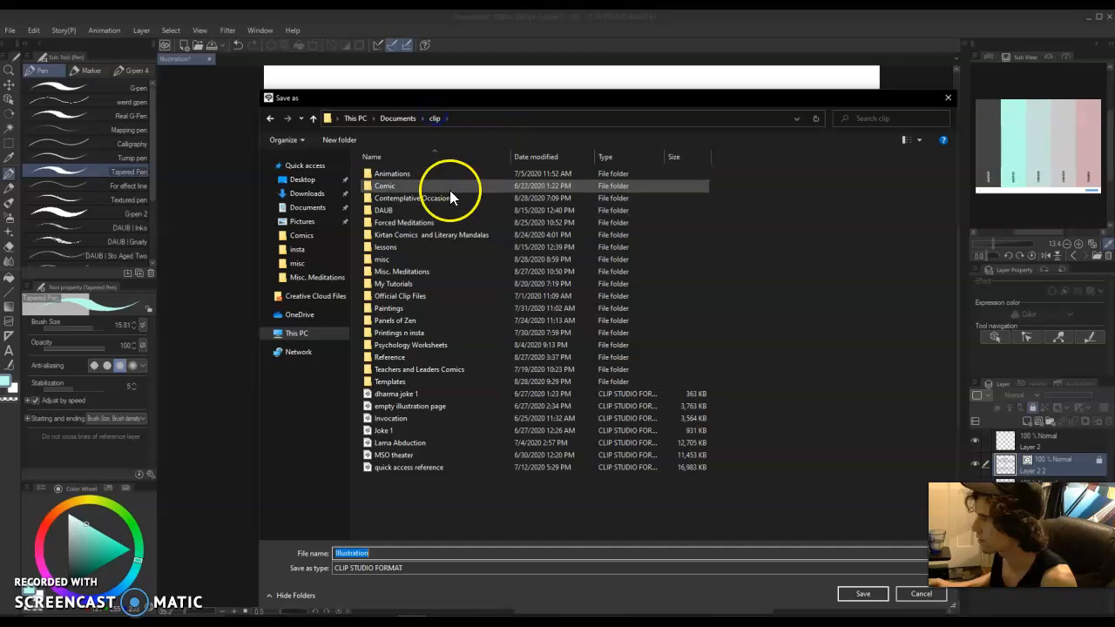
double_click(449, 346)
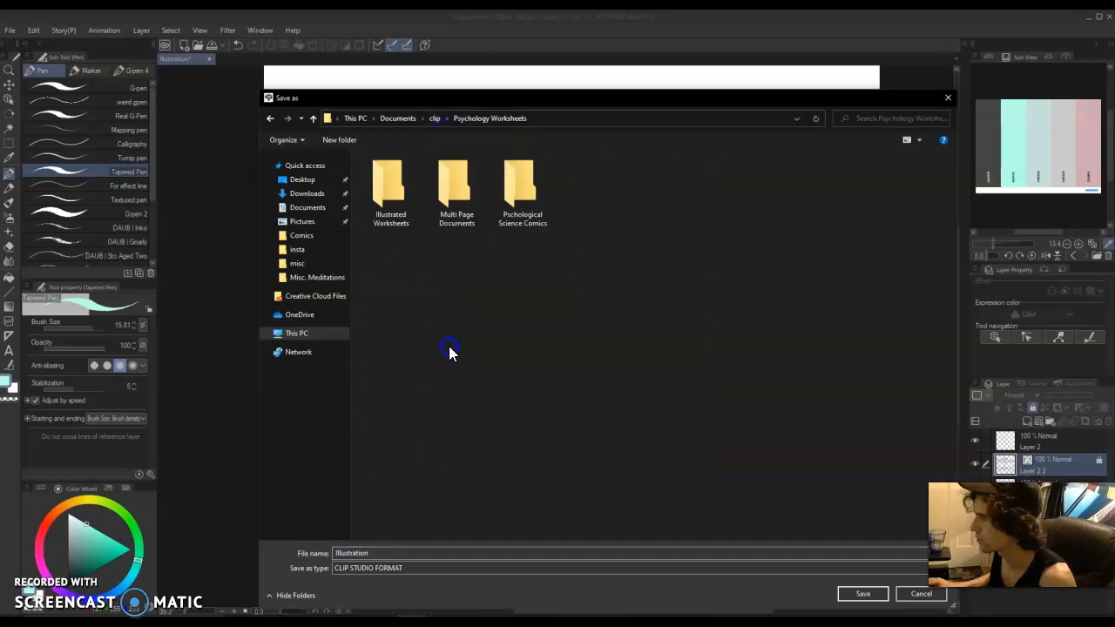
click(389, 201)
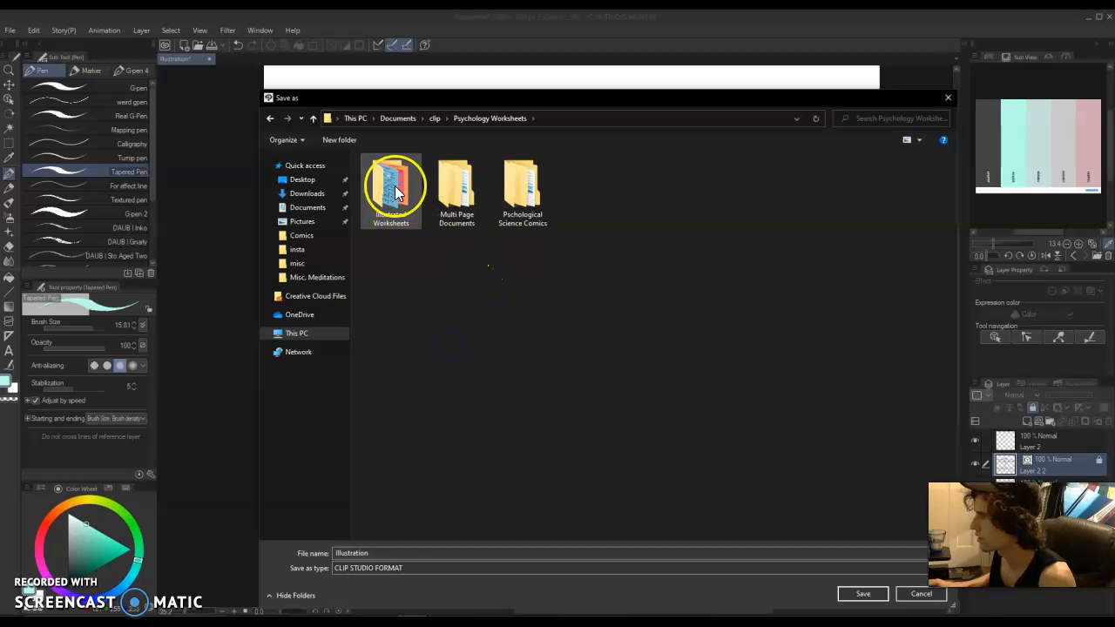
double_click(395, 192)
Enter Cost Benefit Analysis as the name of the file being saved.
double_click(399, 554)
text(Cost Benefit Analysis)
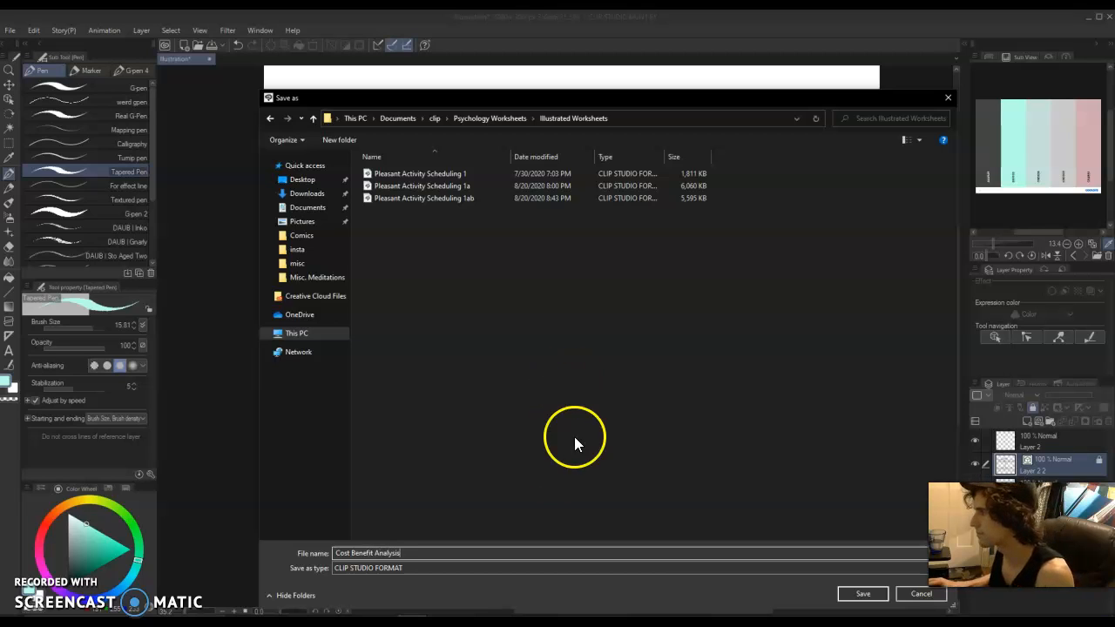
click(518, 369)
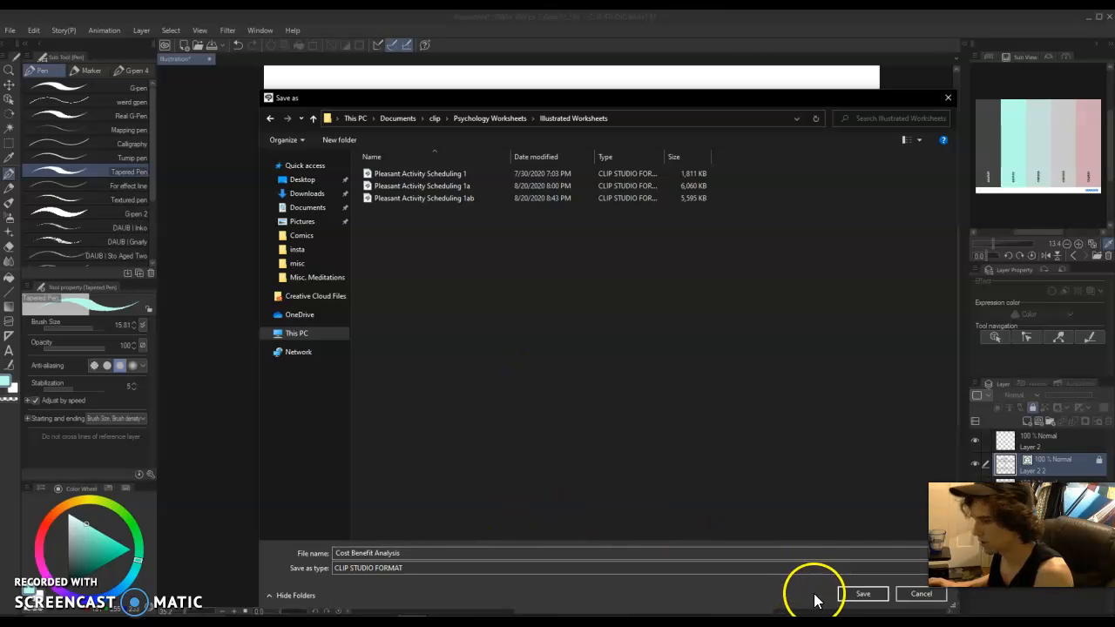
Save the document in CLIP STUDIO FORMAT as Pleasant Activity Scheduling 1 Template 1, extending the existing worksheet's file name.
key(space)
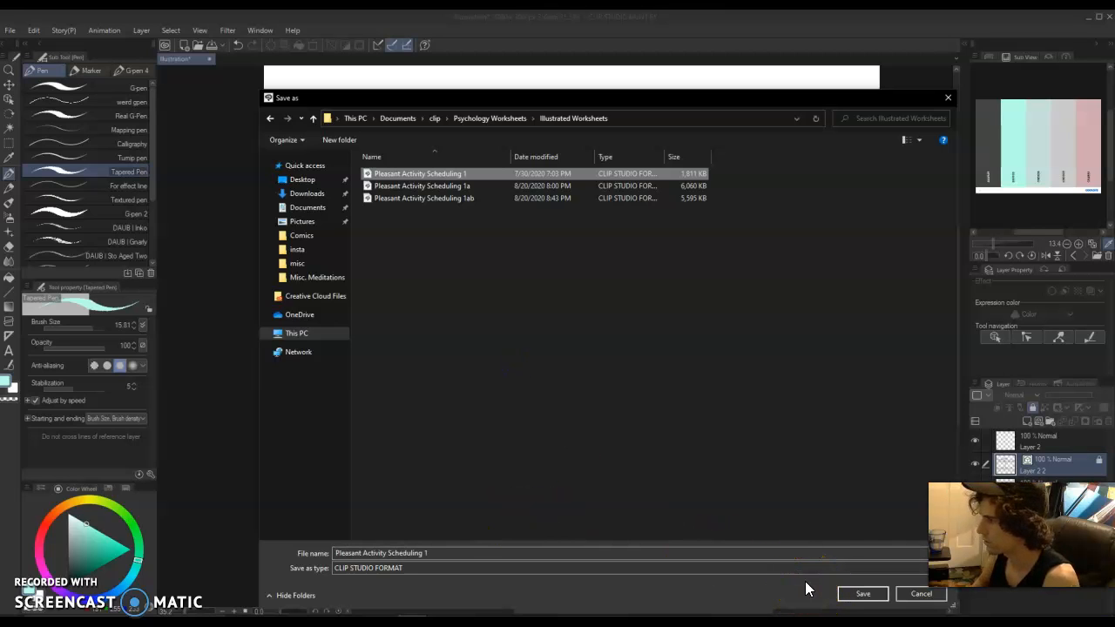
click(801, 568)
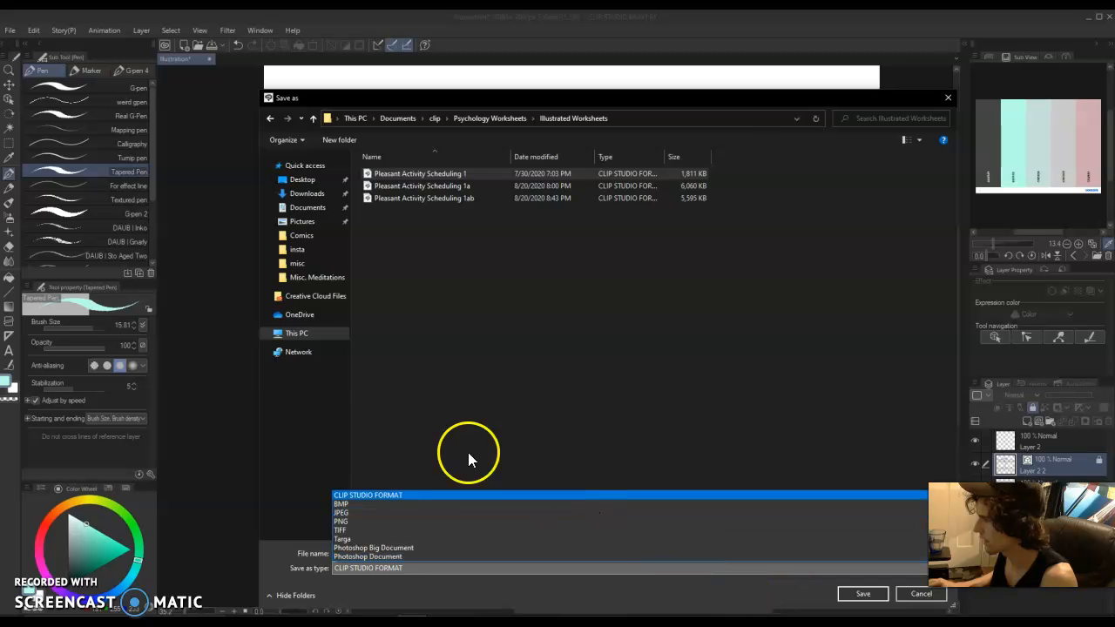
click(441, 494)
click(464, 553)
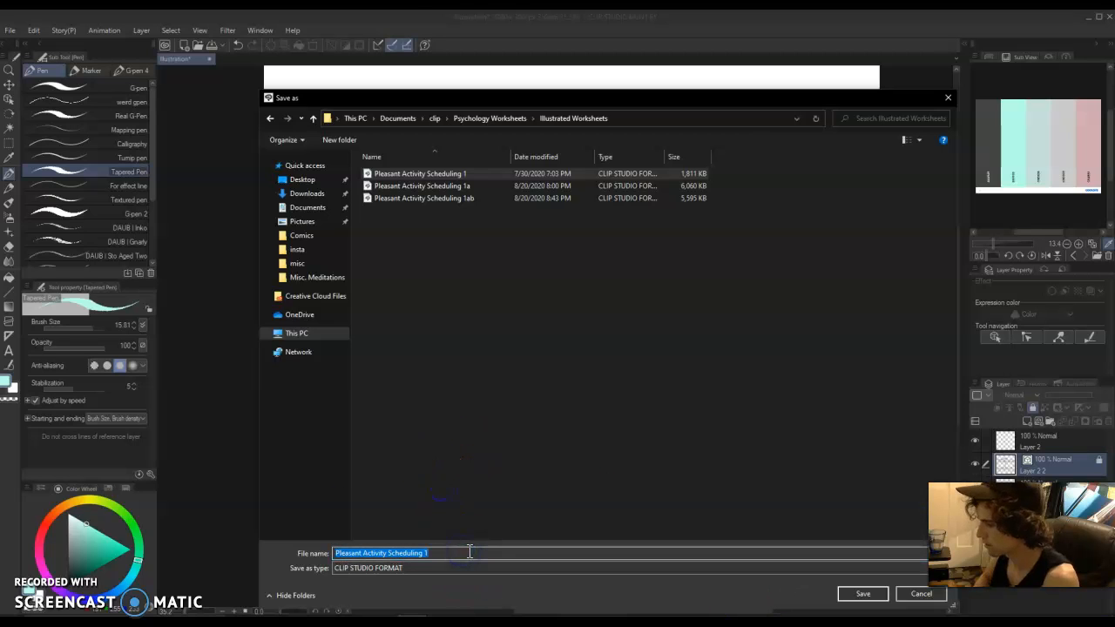
click(470, 552)
text(Template 1)
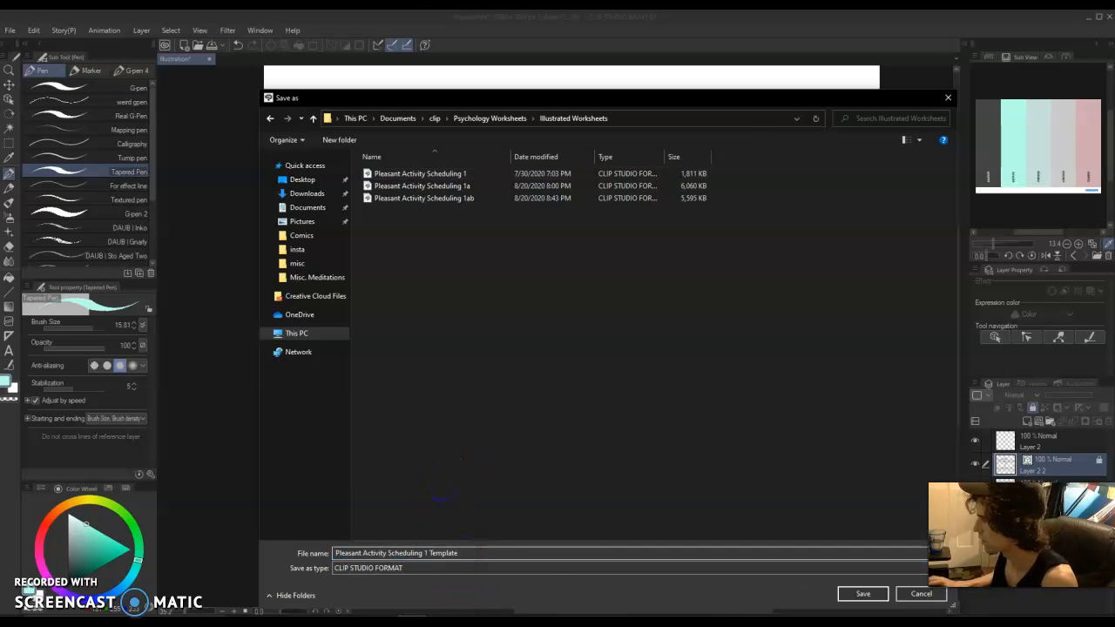
click(867, 595)
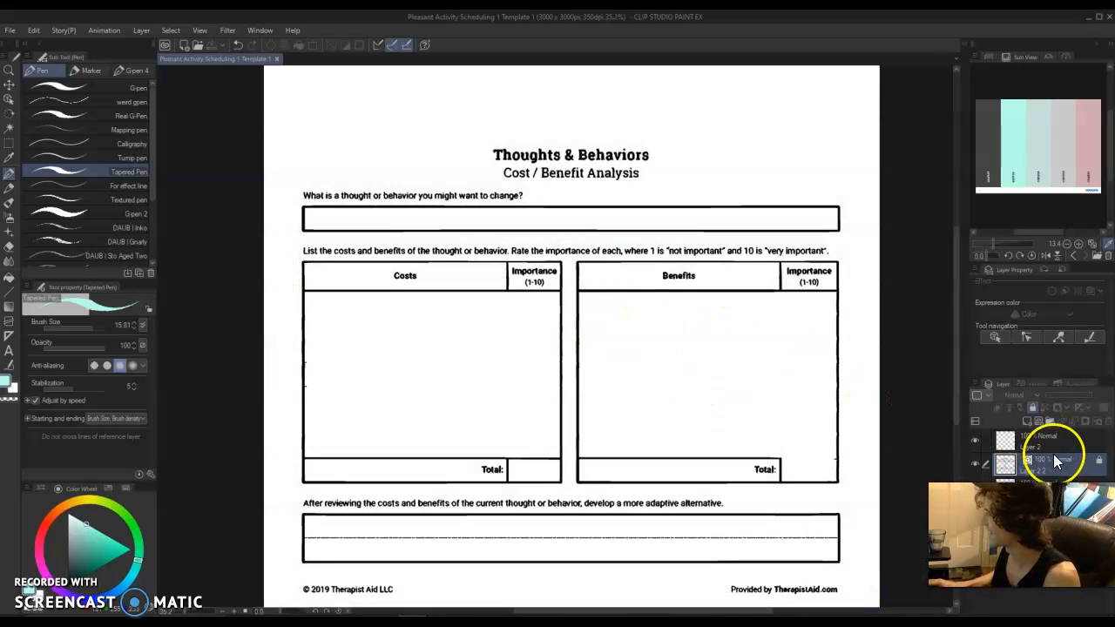
Make Layer 1 beneath the worksheet active and hide both Layer 2 and the locked worksheet layer.
click(1044, 440)
drag(1018, 514, 855, 490)
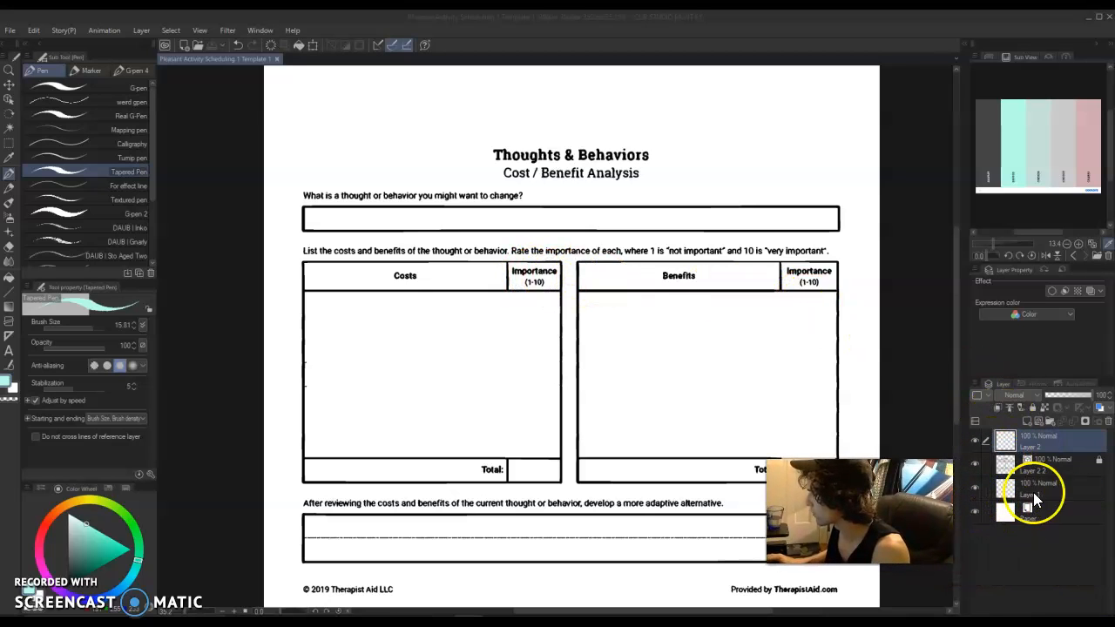
click(1033, 492)
click(976, 466)
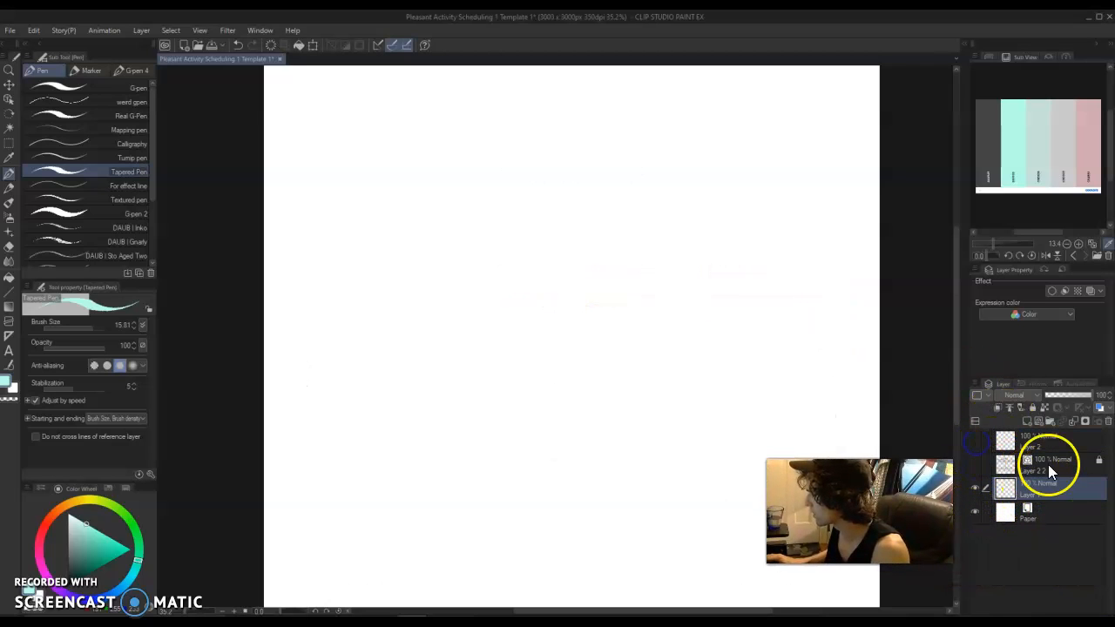
Fill all of Layer 1 with a solid medium grey as a background and lock that layer.
key(g)
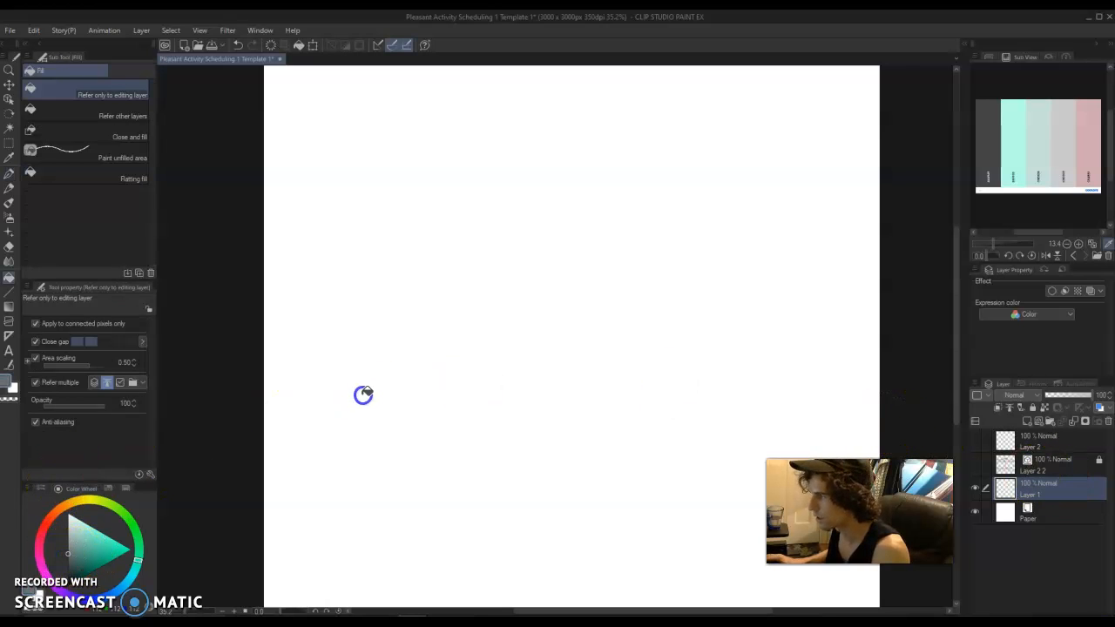
click(379, 412)
click(1003, 487)
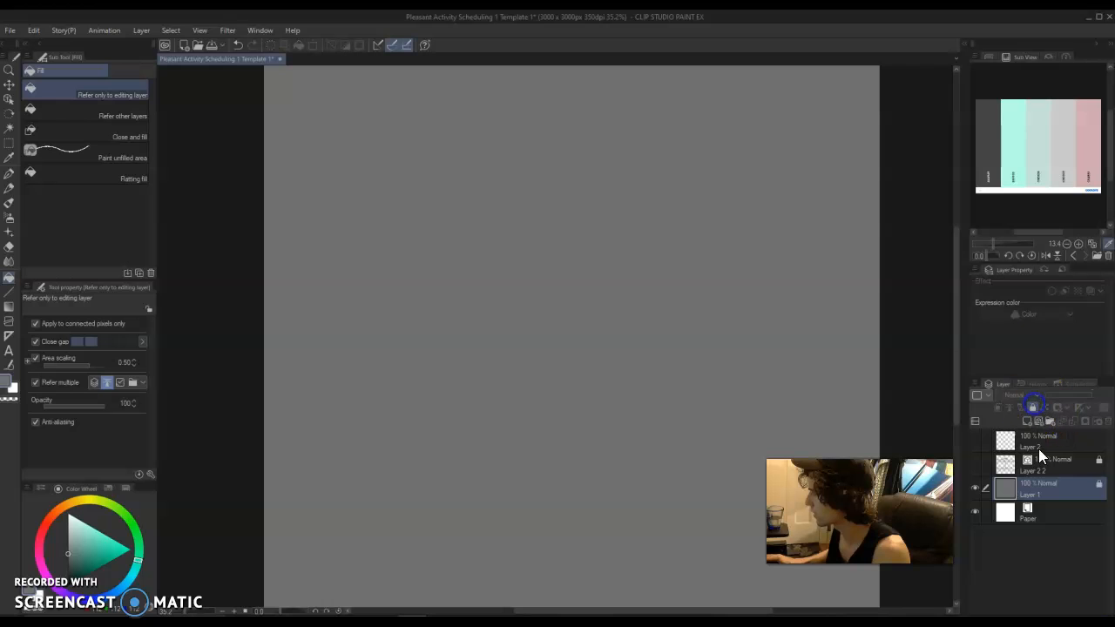
Show Layer 2 and the worksheet layer again, and make Layer 2 active for drawing with the Tapered Pen.
click(1004, 442)
click(975, 441)
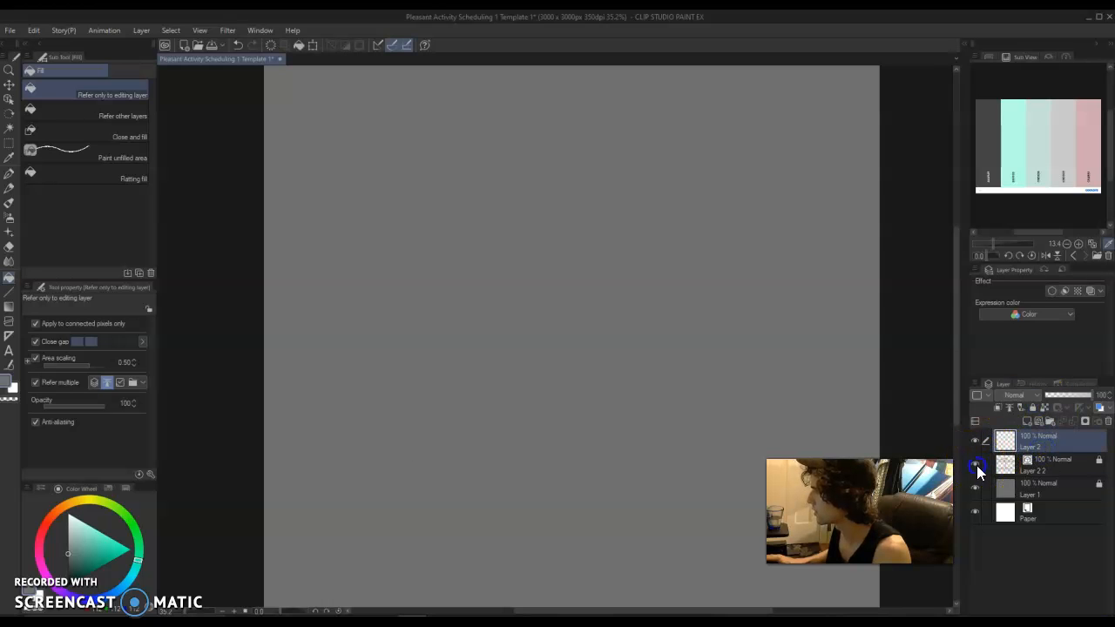
click(975, 466)
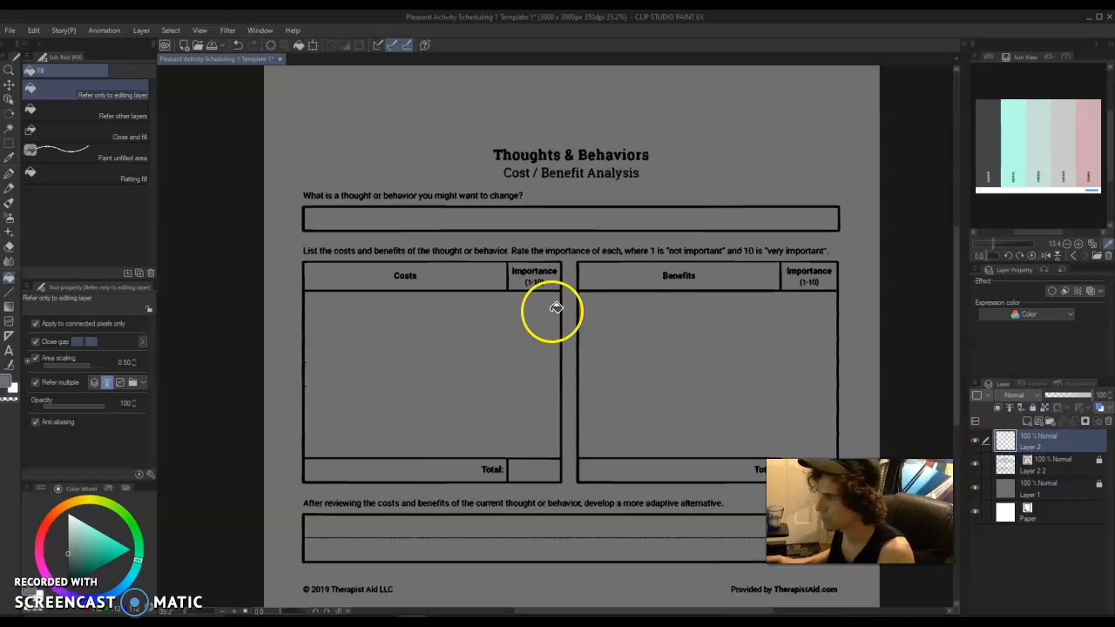
key(p)
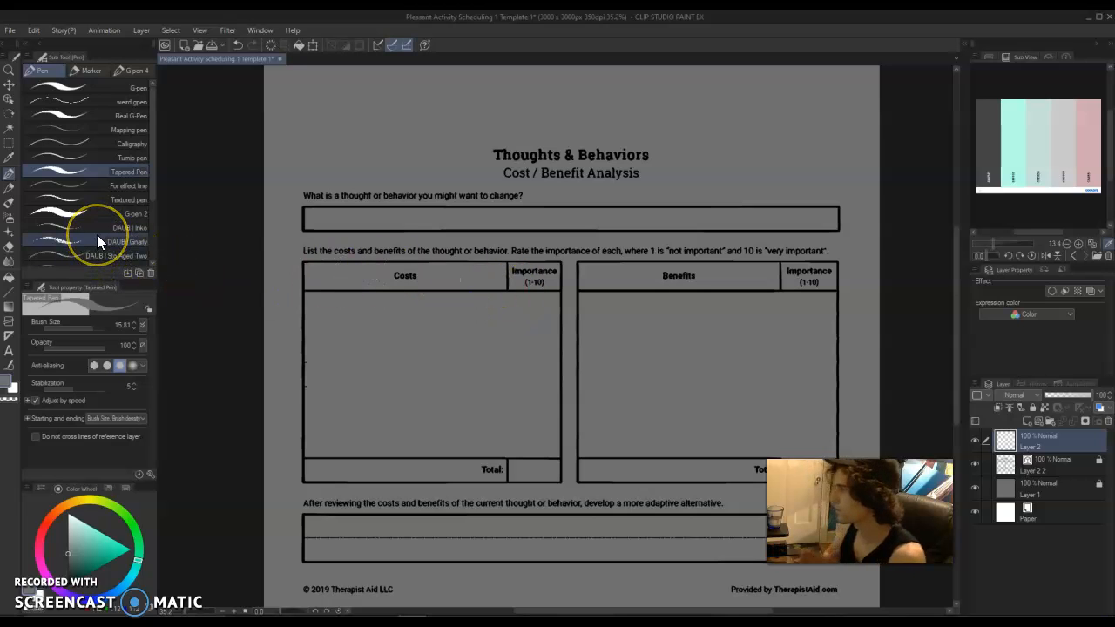